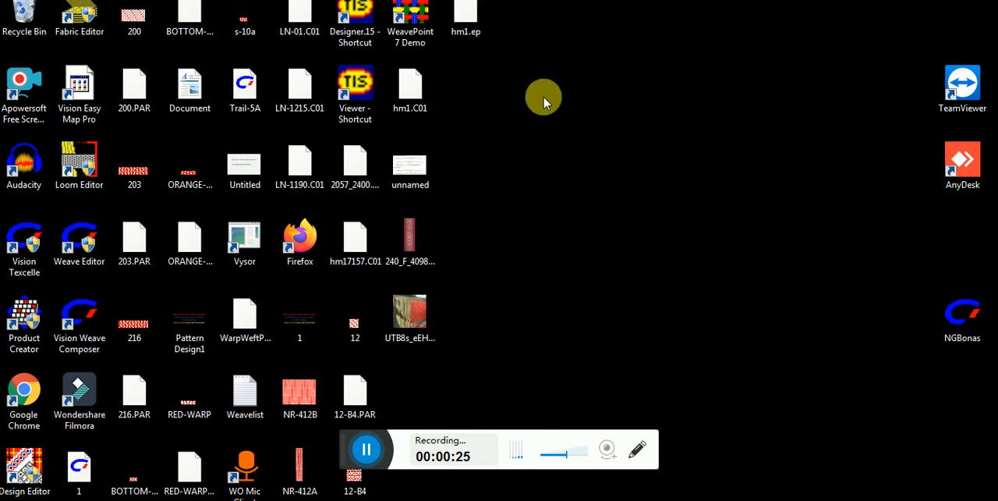
Step: Open the Designer.15 program from the desktop and maximize its window
{"action": "double_click", "coordinate": [354, 25]}
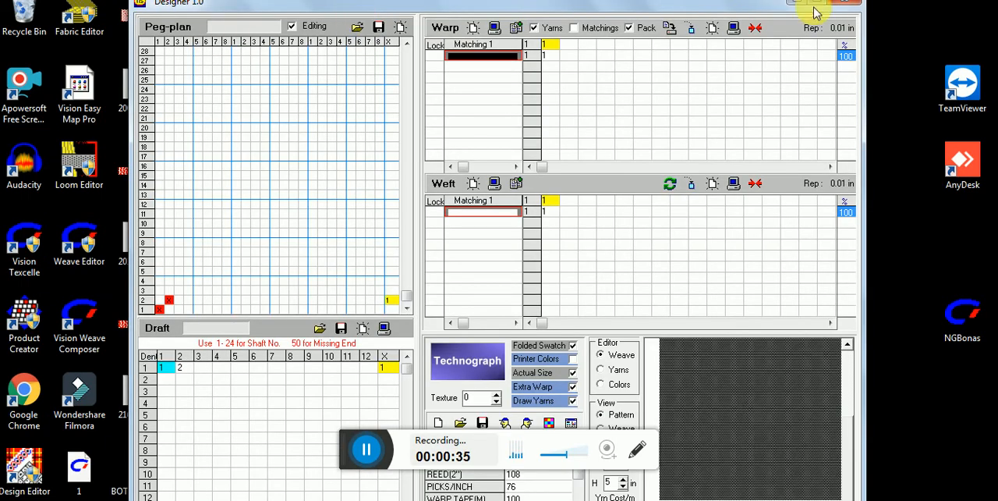
{"action": "left_click", "coordinate": [818, 6]}
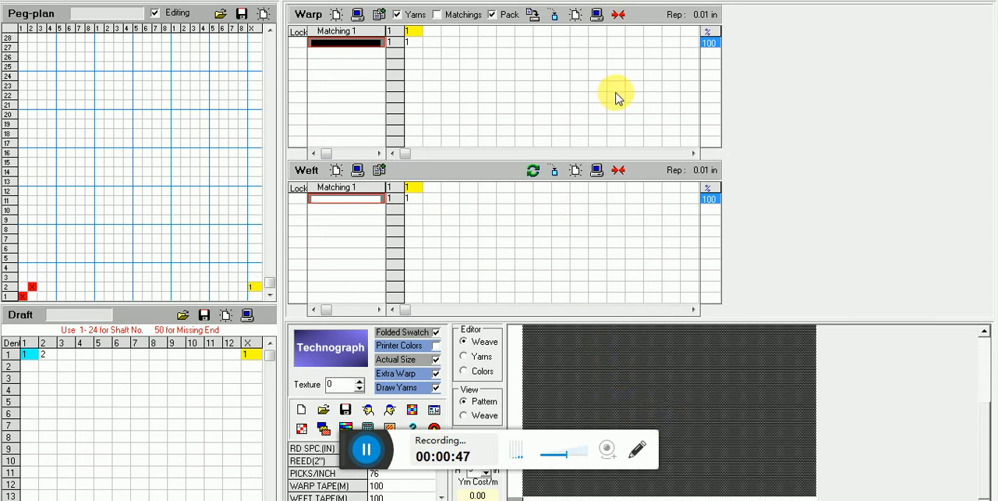
{"action": "left_click", "coordinate": [366, 449]}
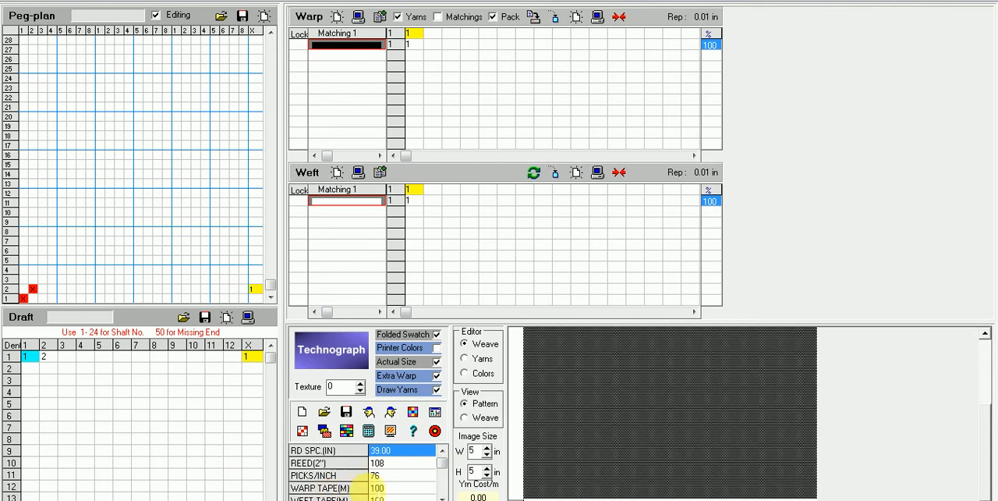
Step: Examine the fabric parameter list from reed space, reed and picks per inch through selvedge, order, warp length and finish settings
{"action": "left_click_drag", "start_coordinate": [444, 463], "coordinate": [445, 466]}
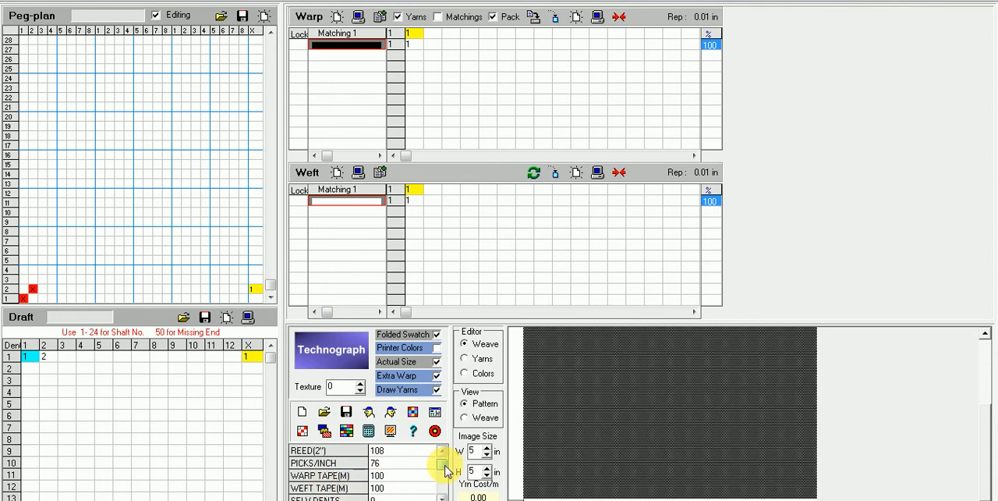
{"action": "left_click_drag", "start_coordinate": [445, 466], "coordinate": [446, 469]}
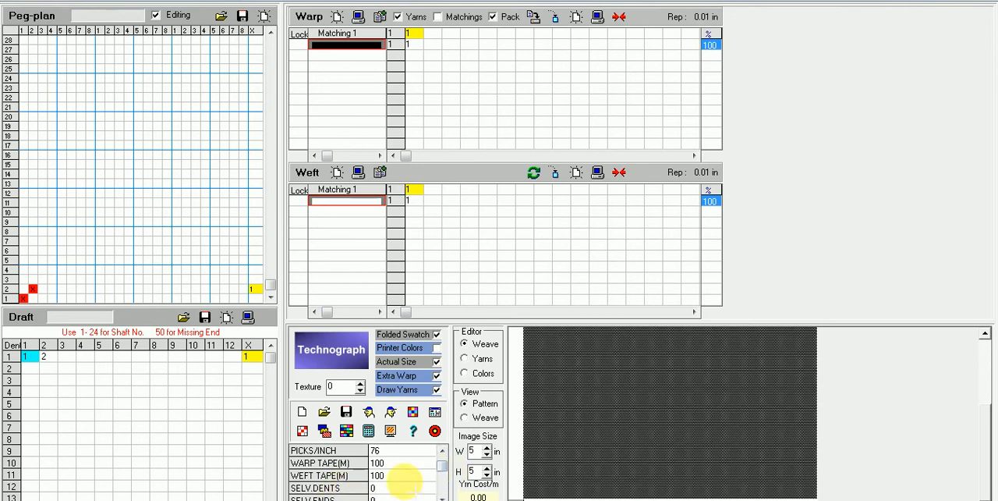
{"action": "scroll", "coordinate": [444, 473], "scroll_direction": "down", "scroll_amount": 2}
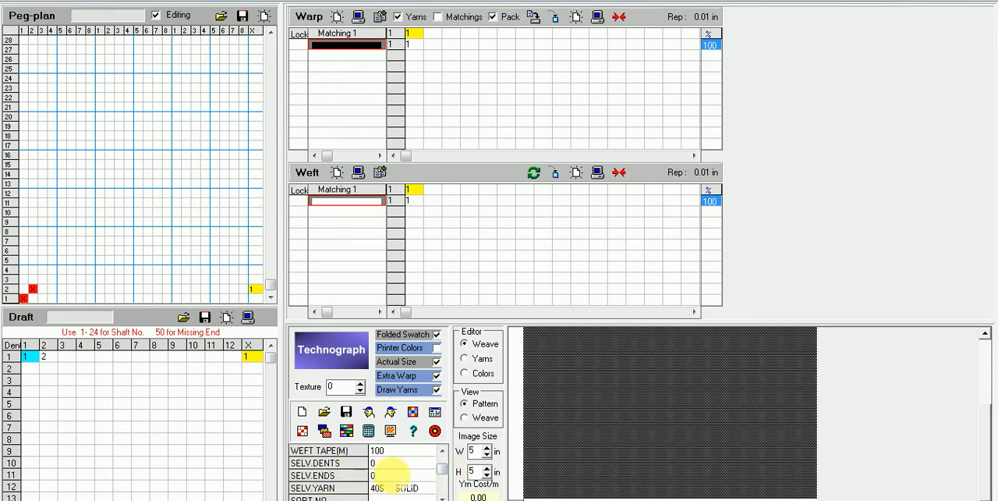
{"action": "scroll", "coordinate": [441, 468], "scroll_direction": "down", "scroll_amount": 2}
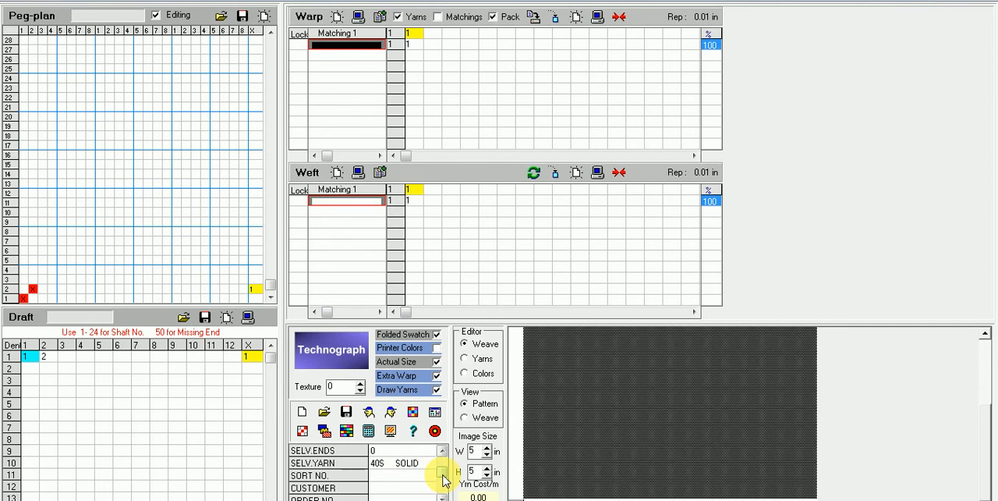
{"action": "scroll", "coordinate": [443, 479], "scroll_direction": "down", "scroll_amount": 1}
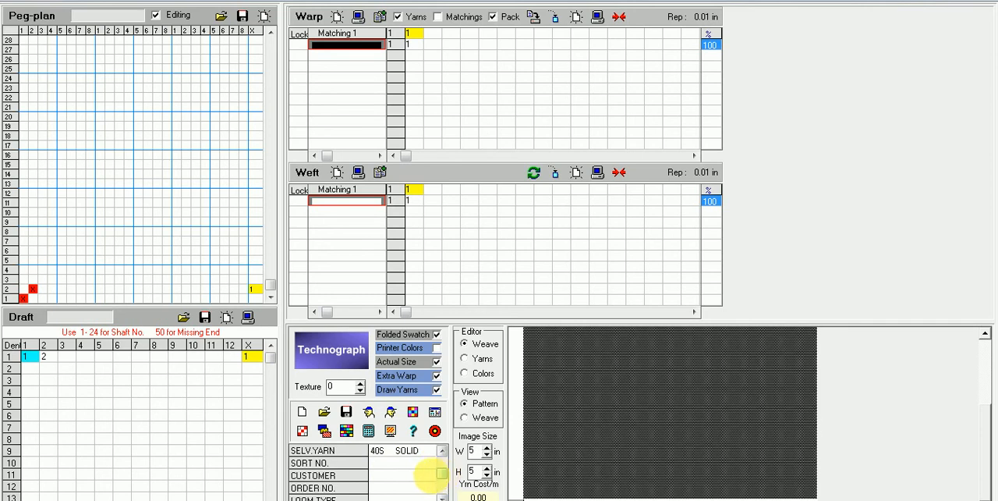
{"action": "scroll", "coordinate": [428, 473], "scroll_direction": "down", "scroll_amount": 2}
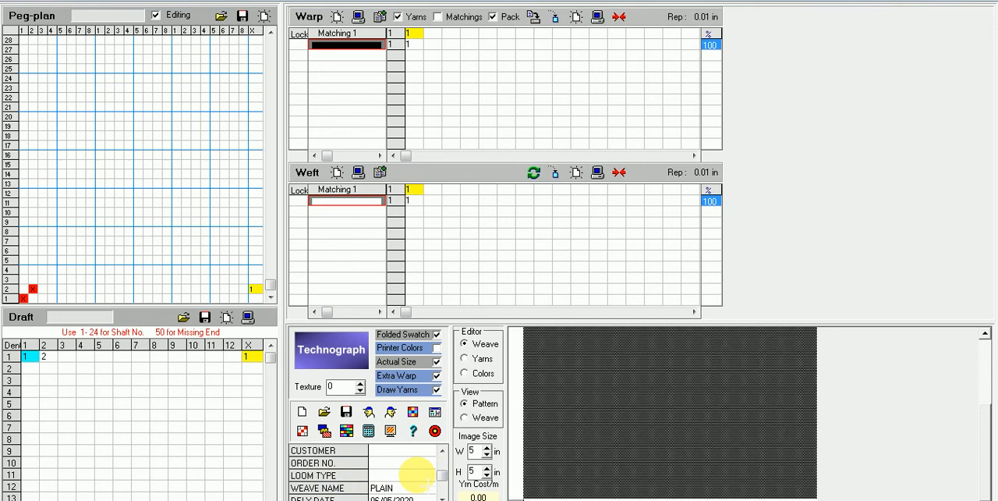
{"action": "scroll", "coordinate": [446, 477], "scroll_direction": "down", "scroll_amount": 2}
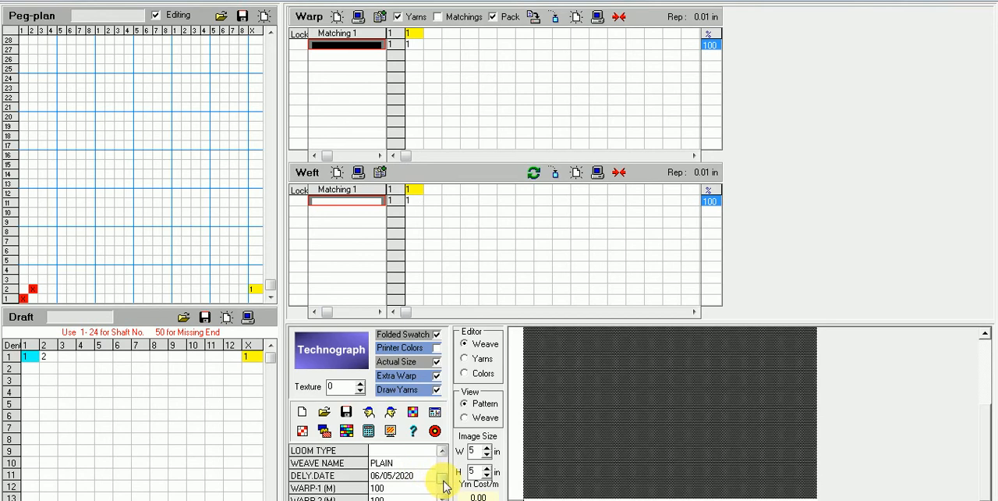
{"action": "scroll", "coordinate": [444, 485], "scroll_direction": "down", "scroll_amount": 1}
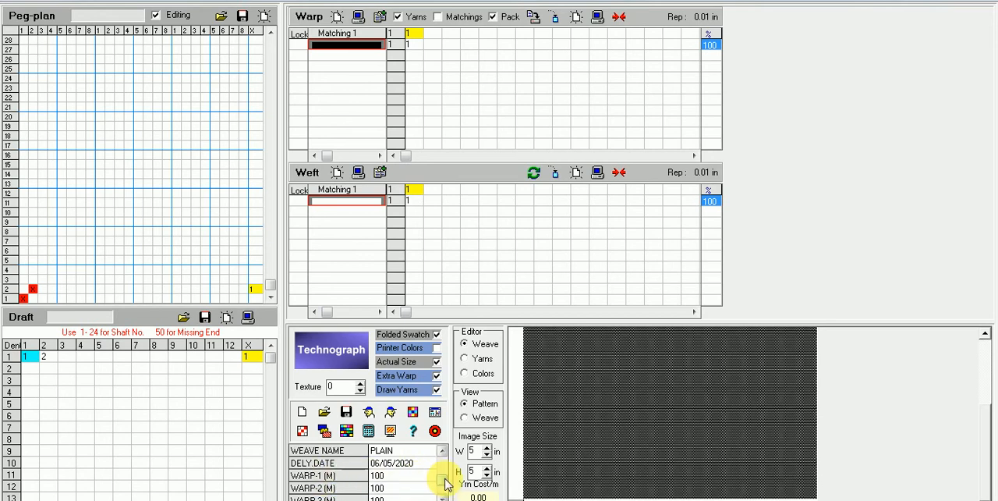
{"action": "scroll", "coordinate": [445, 482], "scroll_direction": "down", "scroll_amount": 4}
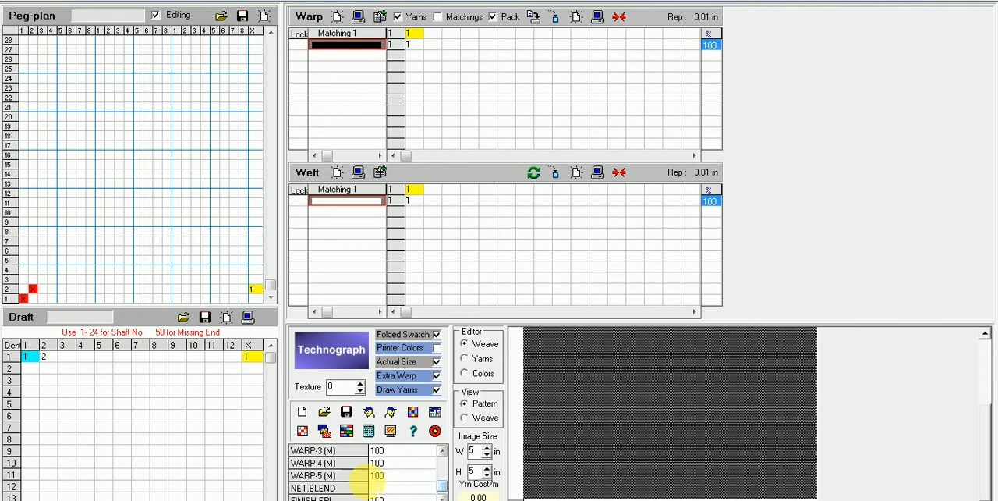
{"action": "left_click_drag", "start_coordinate": [445, 483], "coordinate": [447, 489]}
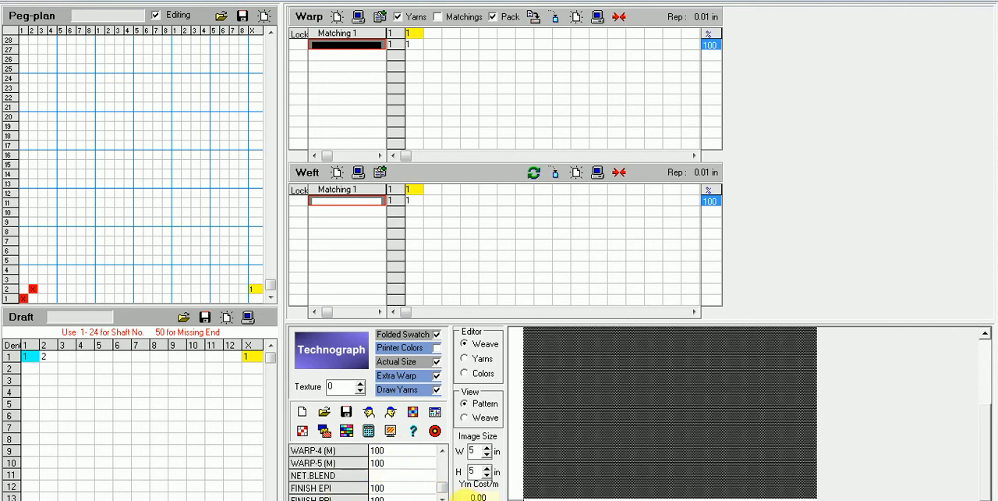
{"action": "left_click_drag", "start_coordinate": [442, 493], "coordinate": [444, 462]}
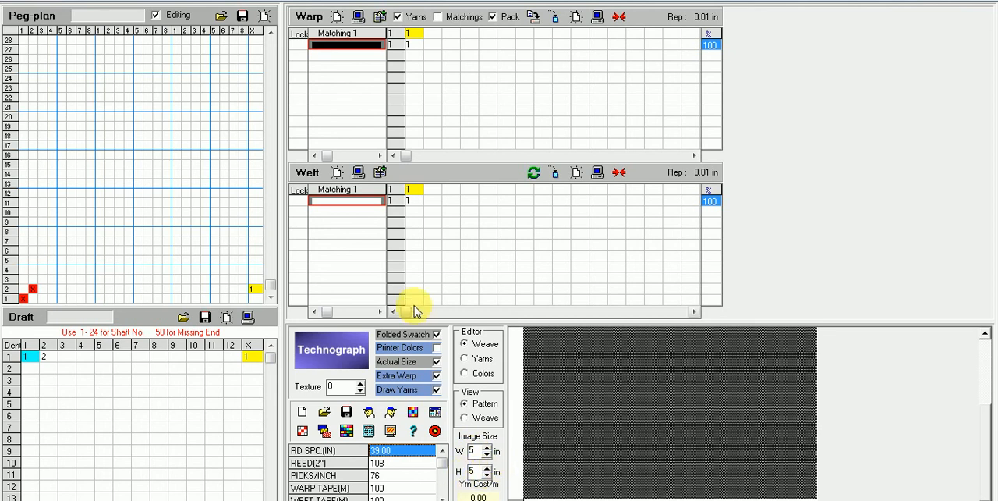
Step: Switch the editor to Yarns and look through the yarn library files in the tx folder without loading one
{"action": "left_click", "coordinate": [468, 360]}
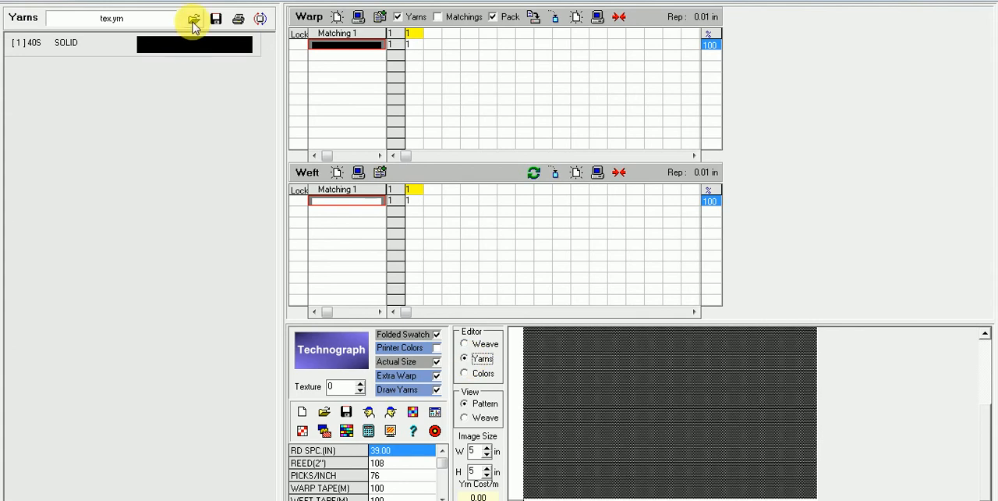
{"action": "left_click", "coordinate": [194, 19]}
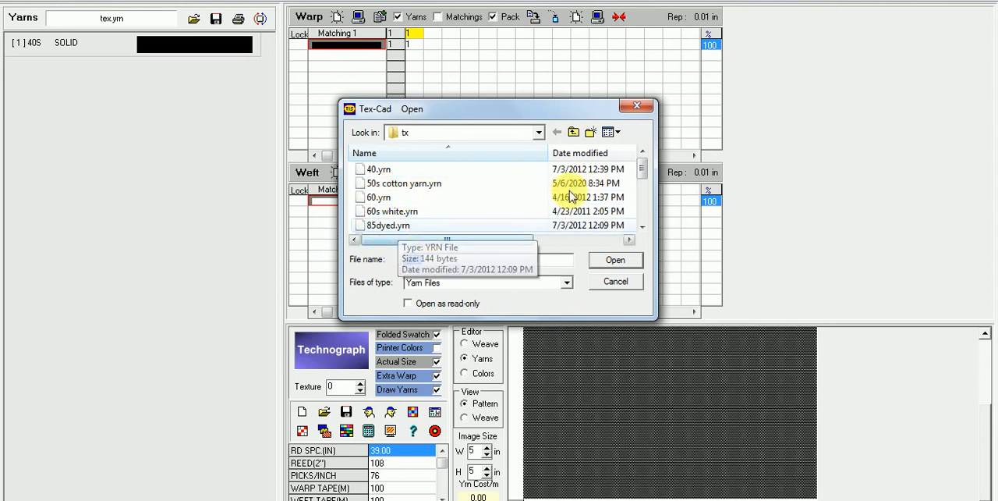
{"action": "left_click_drag", "start_coordinate": [646, 164], "coordinate": [653, 223]}
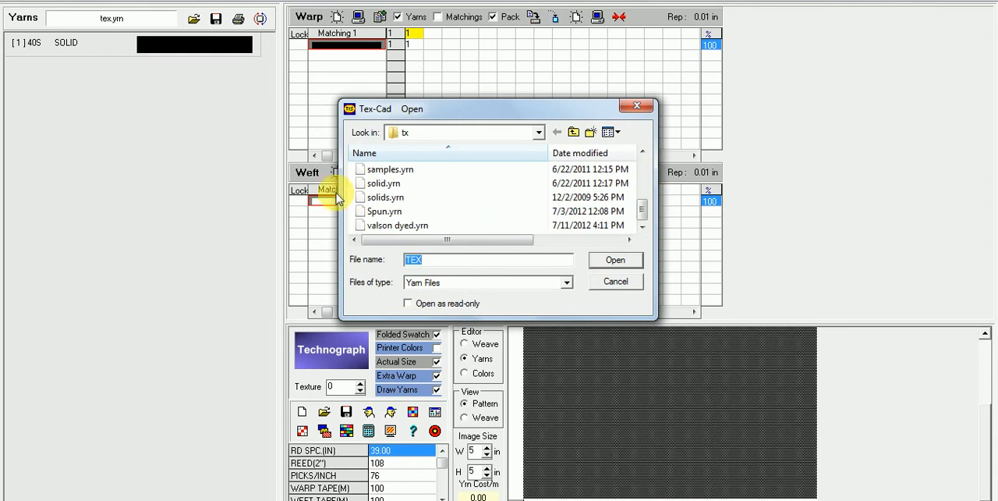
{"action": "left_click_drag", "start_coordinate": [641, 212], "coordinate": [641, 201]}
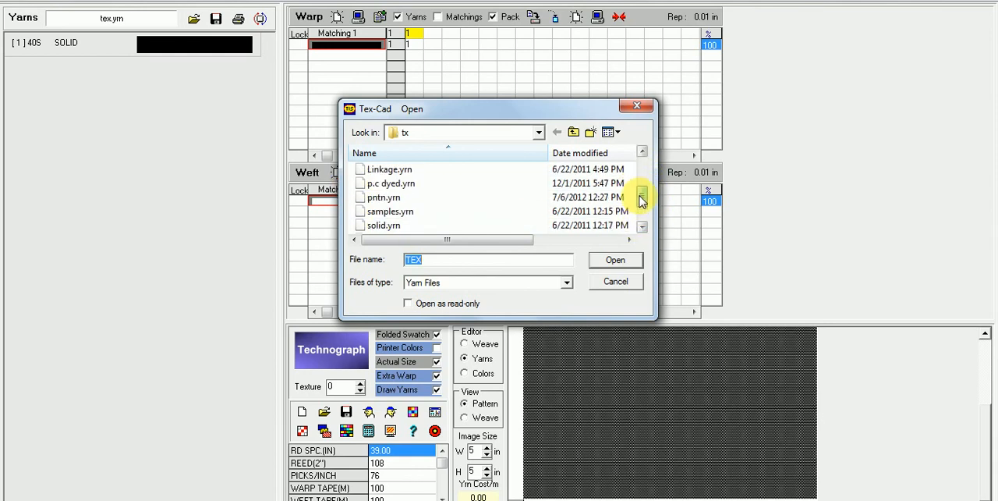
{"action": "left_click_drag", "start_coordinate": [641, 198], "coordinate": [641, 194]}
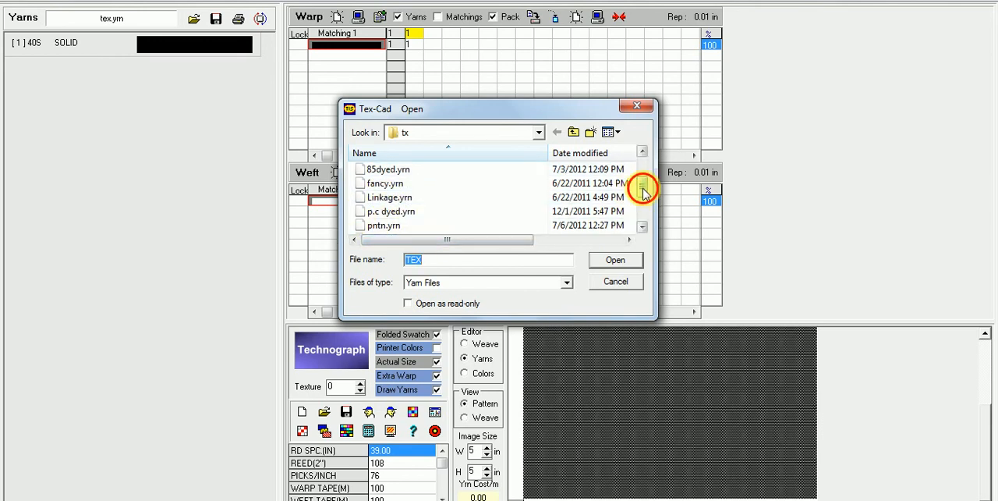
{"action": "left_click_drag", "start_coordinate": [641, 187], "coordinate": [643, 170]}
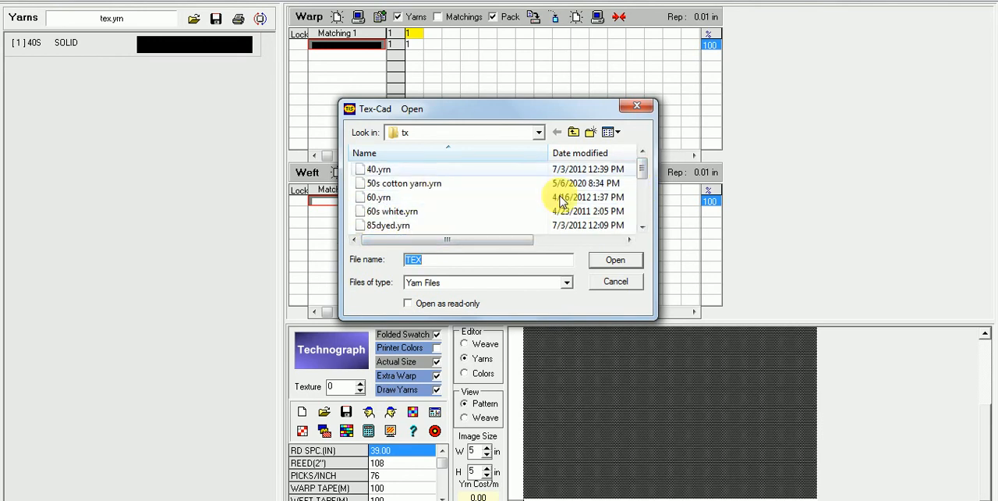
{"action": "left_click", "coordinate": [622, 284]}
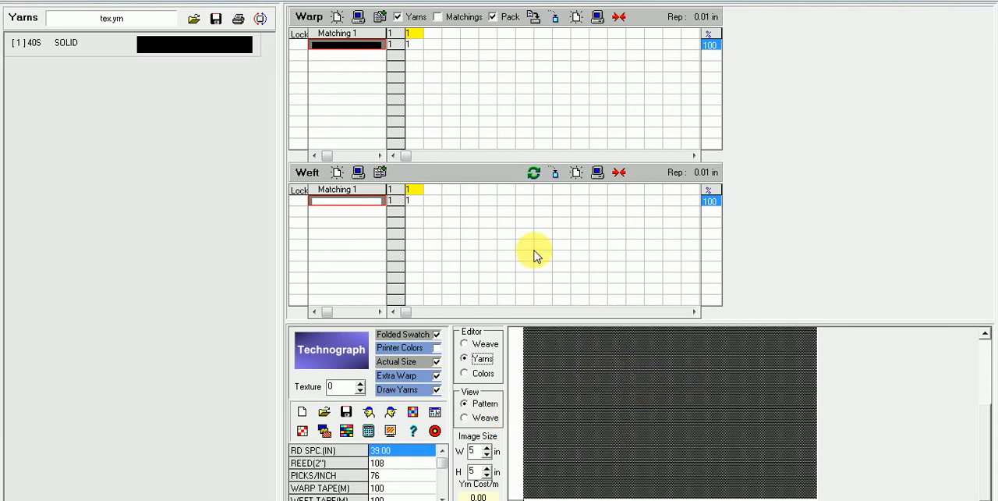
Step: Generate the design card without creating a text file, view the report and close it
{"action": "left_click", "coordinate": [436, 414]}
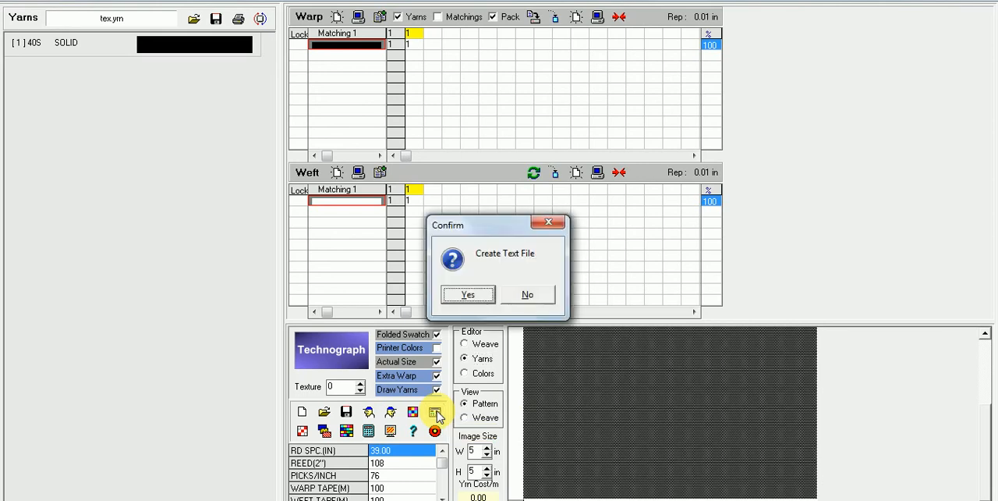
{"action": "left_click", "coordinate": [528, 296]}
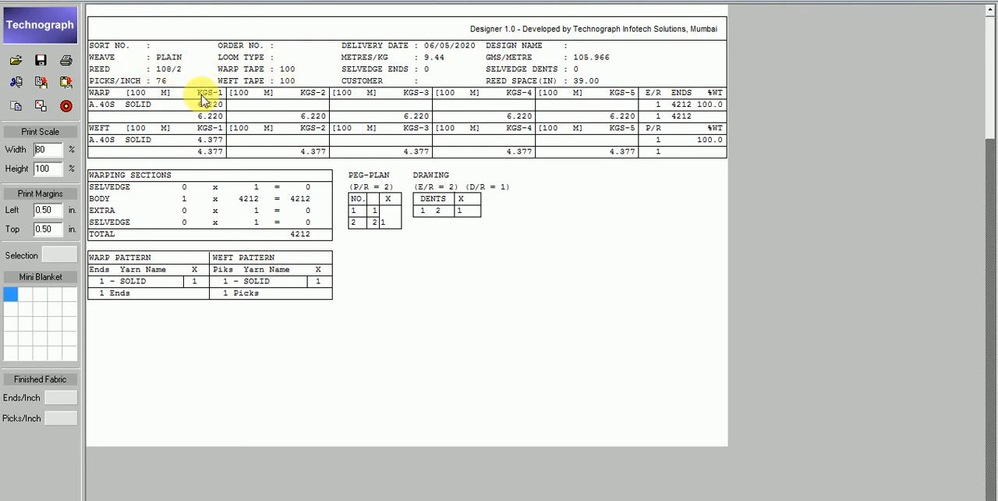
{"action": "left_click", "coordinate": [65, 110]}
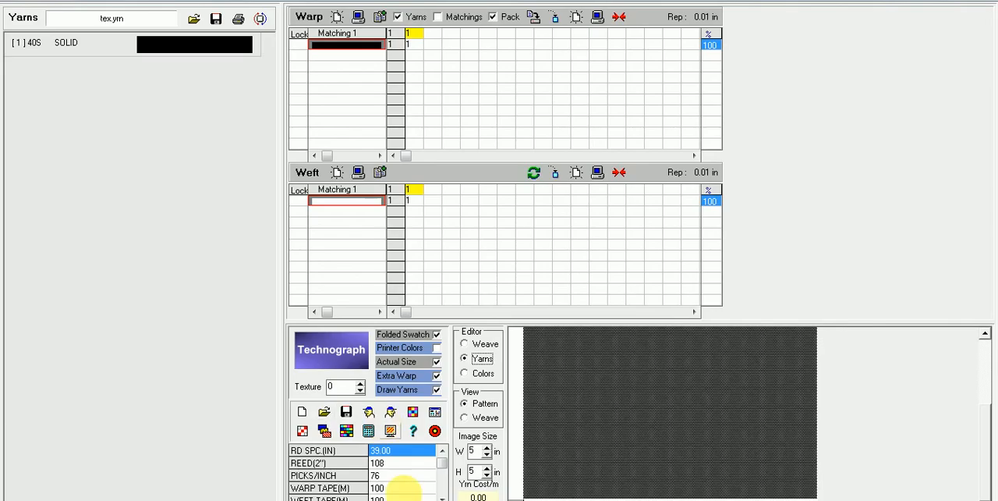
Step: Check the order and weave parameters, and review the design card's warp and weft details again without a text file
{"action": "mouse_move", "coordinate": [445, 460]}
{"action": "left_mouse_down"}
{"action": "mouse_move", "coordinate": [444, 490]}
{"action": "mouse_move", "coordinate": [444, 455]}
{"action": "left_mouse_up"}
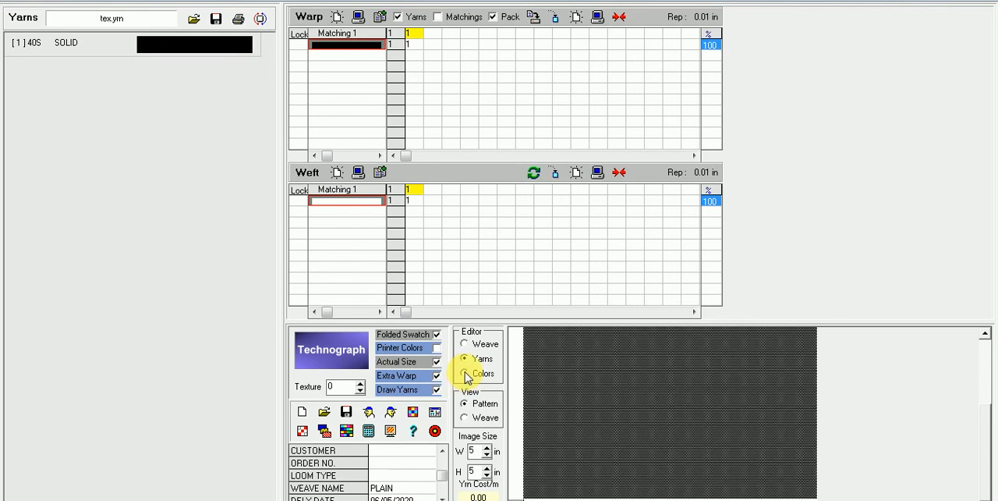
{"action": "left_click", "coordinate": [434, 411]}
{"action": "left_click", "coordinate": [524, 297]}
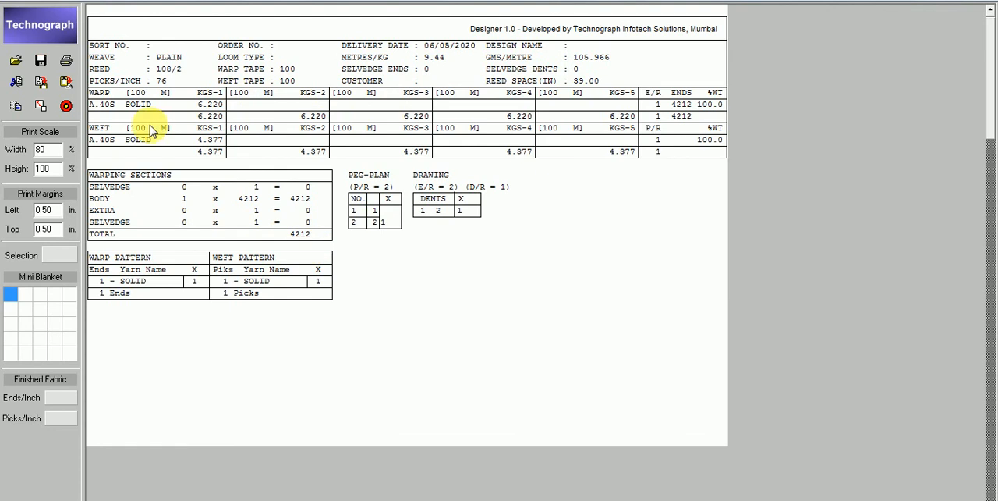
{"action": "left_click", "coordinate": [67, 106]}
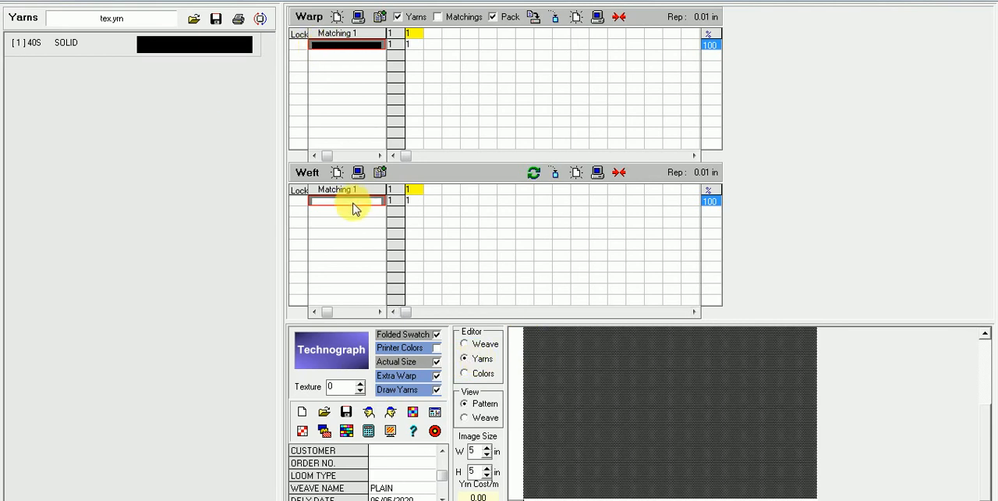
Step: Load the yarn library file 50s cotton yarn.yrn from the tx folder
{"action": "left_click", "coordinate": [194, 24]}
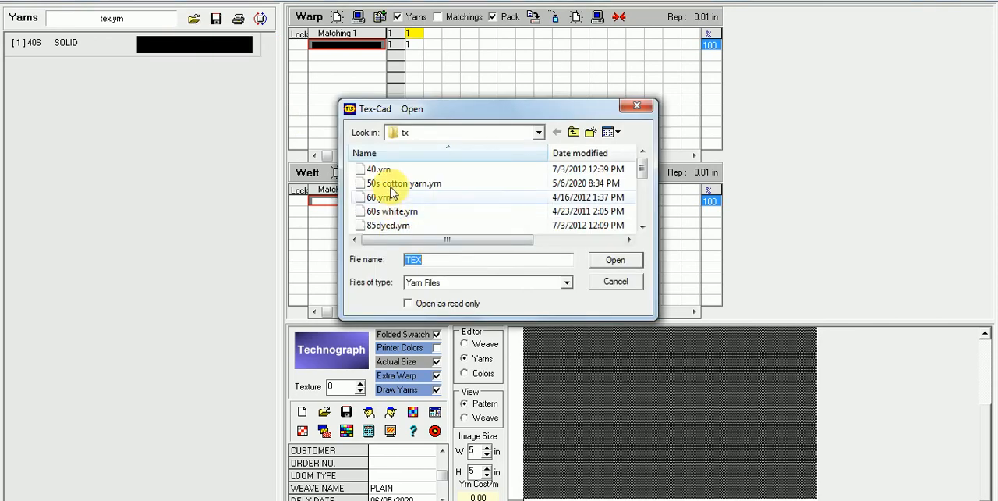
{"action": "left_click", "coordinate": [394, 184]}
{"action": "left_click", "coordinate": [615, 259]}
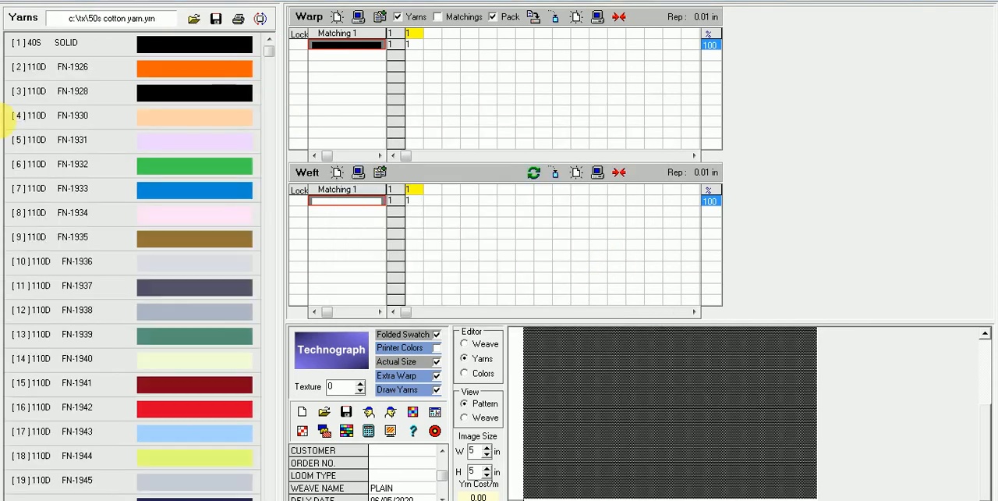
Step: Assign yarns FN-1926 and FN-1933 to the first two warp slots of Matching 1 and FN-1939 to its first weft slot
{"action": "left_click", "coordinate": [185, 71]}
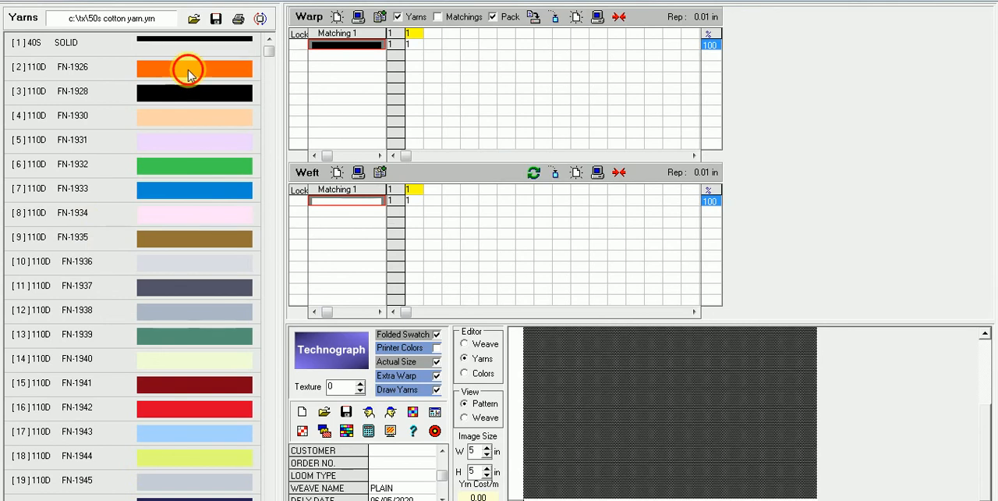
{"action": "left_click", "coordinate": [352, 45]}
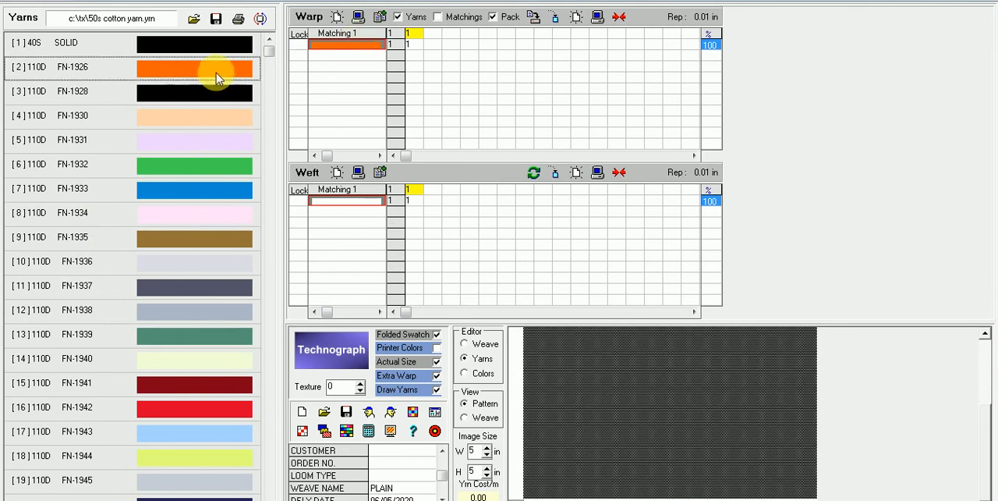
{"action": "left_click", "coordinate": [207, 197]}
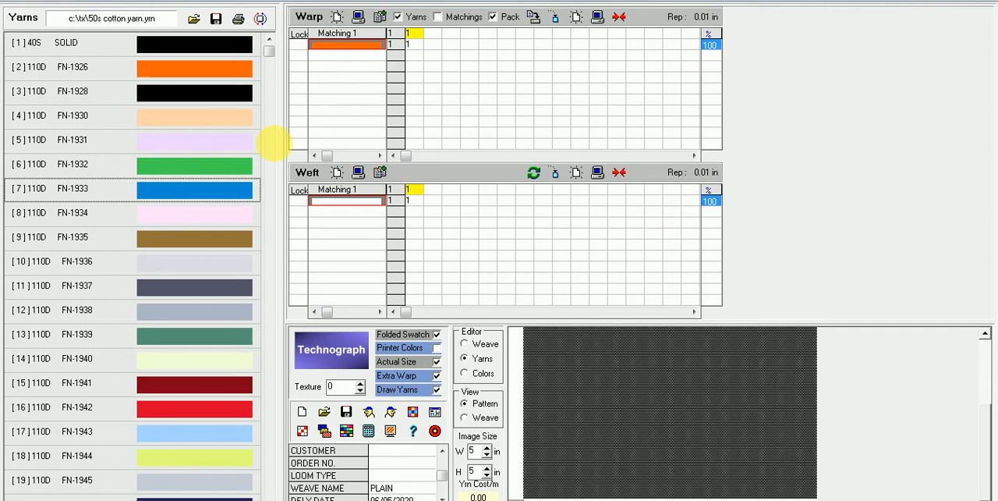
{"action": "left_click", "coordinate": [346, 56]}
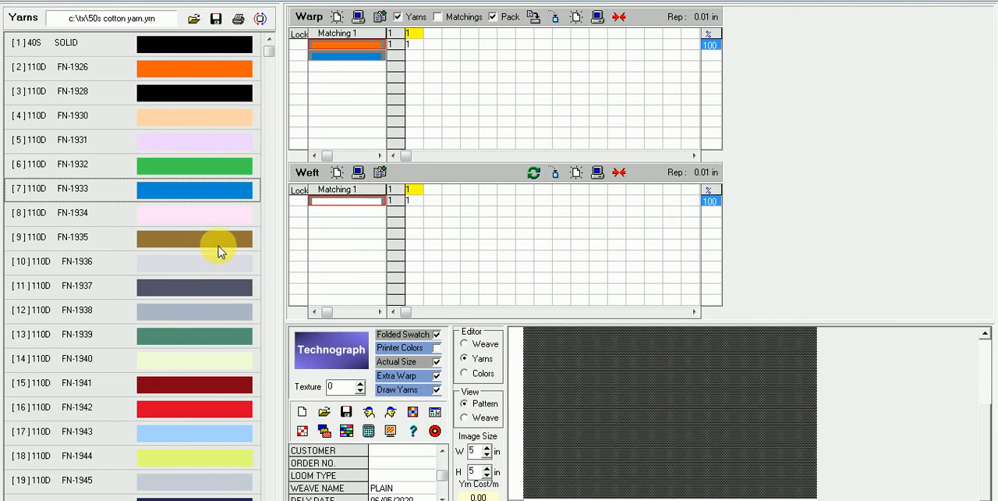
{"action": "left_click", "coordinate": [216, 338]}
{"action": "left_click", "coordinate": [329, 204]}
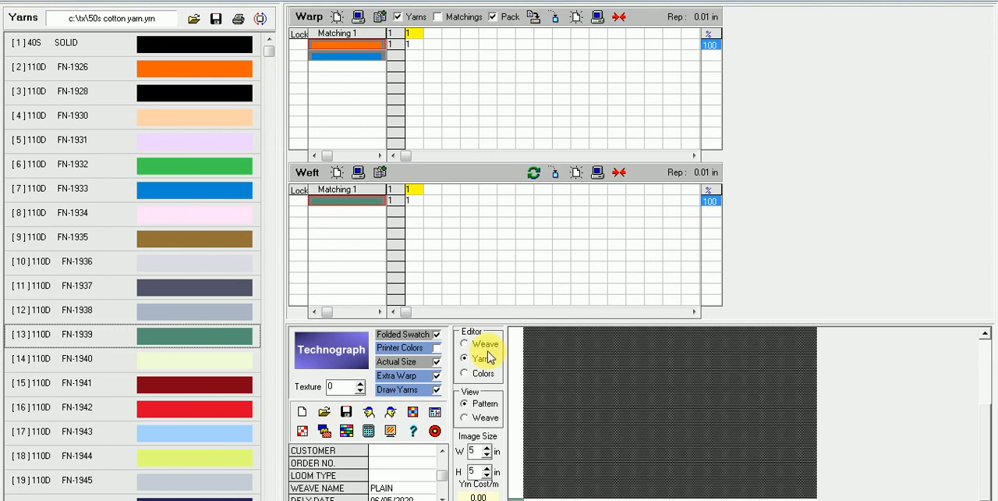
Step: Switch the editor to Weave and check the reed space, reed and picks-per-inch parameters
{"action": "left_click", "coordinate": [466, 343]}
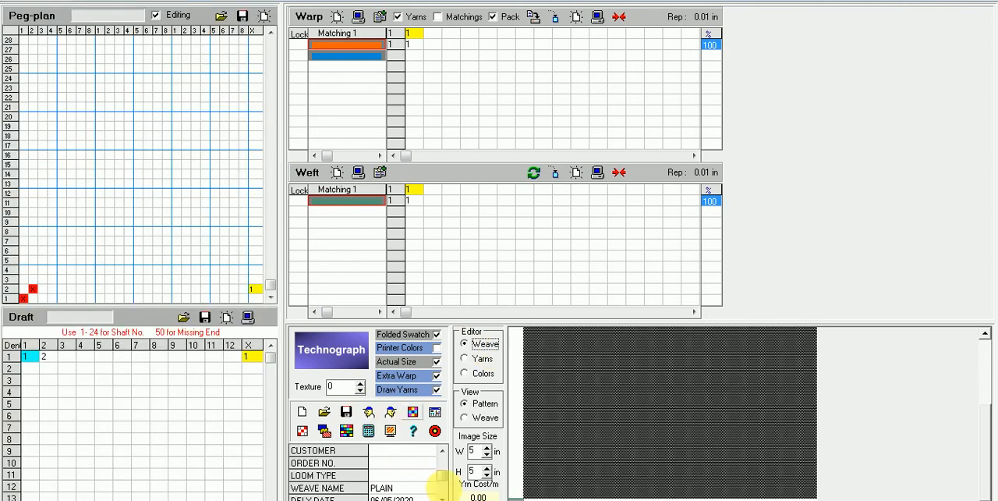
{"action": "left_click_drag", "start_coordinate": [442, 477], "coordinate": [444, 457]}
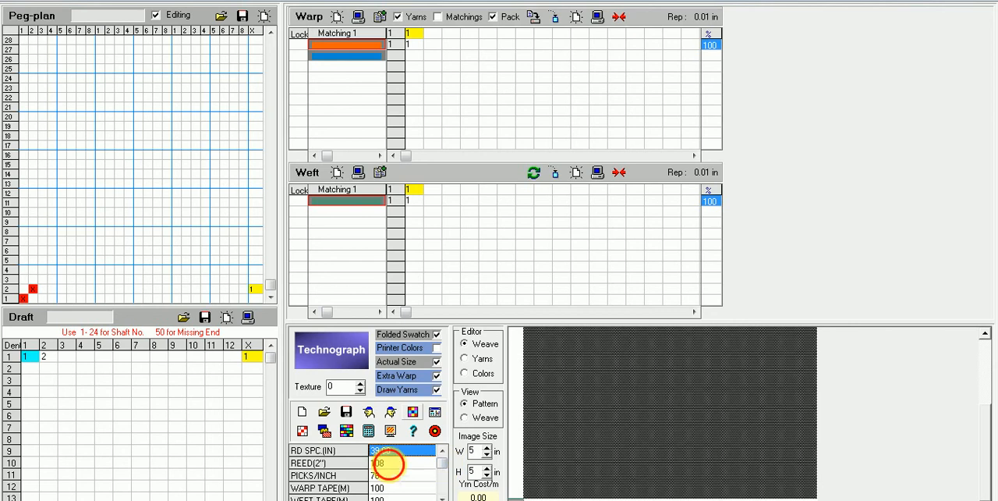
{"action": "left_click", "coordinate": [388, 463]}
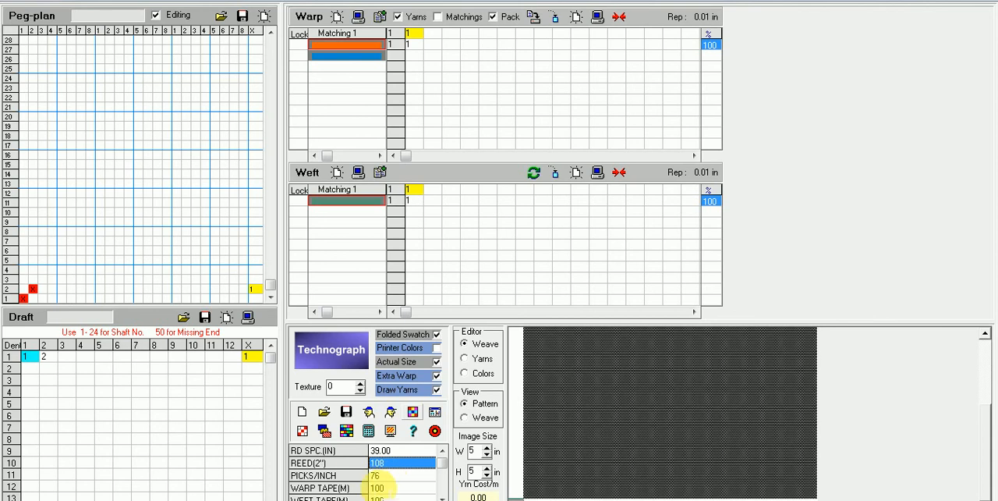
Step: Set the FINISH EPI parameter to 112
{"action": "left_click", "coordinate": [441, 473]}
{"action": "left_click", "coordinate": [441, 472]}
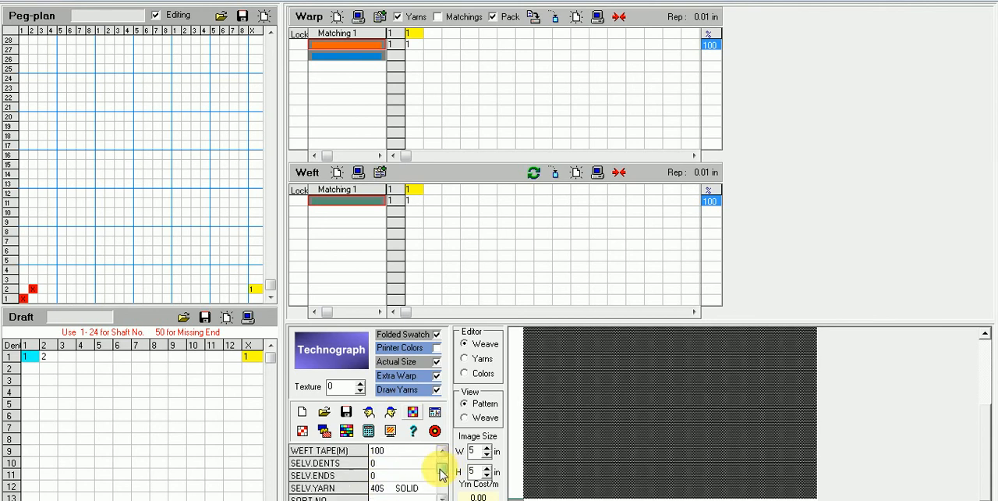
{"action": "left_click", "coordinate": [442, 472]}
{"action": "left_click", "coordinate": [441, 472]}
{"action": "left_click", "coordinate": [441, 474]}
{"action": "left_click", "coordinate": [442, 478]}
{"action": "left_click", "coordinate": [442, 482]}
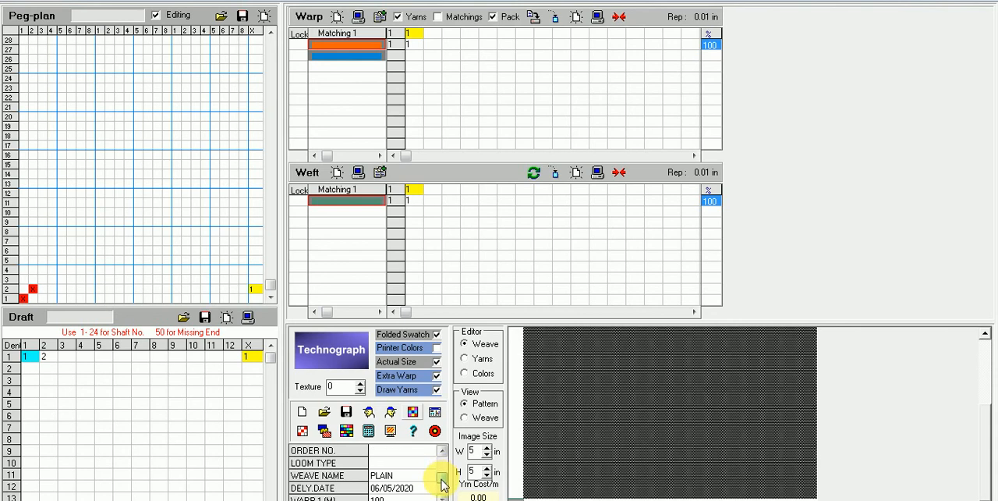
{"action": "left_click", "coordinate": [442, 483]}
{"action": "left_click", "coordinate": [441, 483]}
{"action": "left_click", "coordinate": [442, 484]}
{"action": "left_click", "coordinate": [442, 485]}
{"action": "left_click", "coordinate": [443, 485]}
{"action": "left_click", "coordinate": [443, 487]}
{"action": "left_click", "coordinate": [444, 490]}
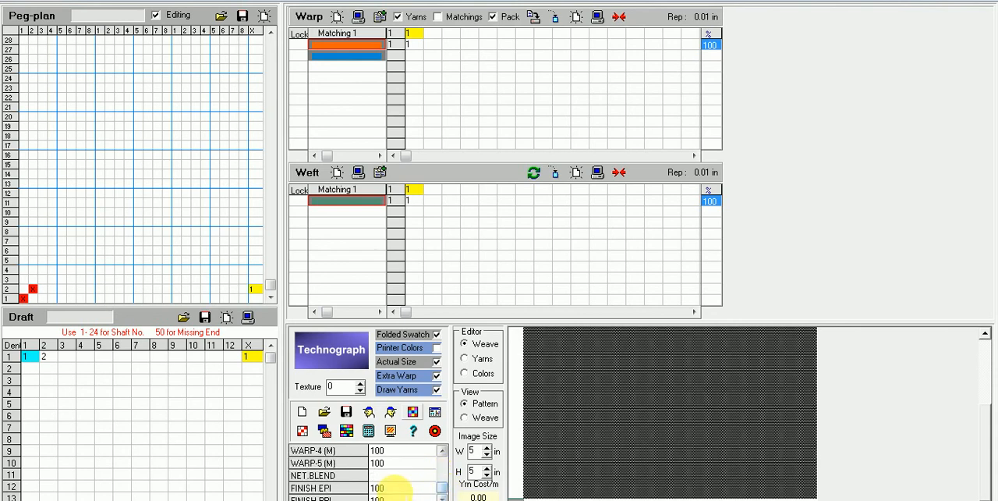
{"action": "left_click", "coordinate": [396, 487]}
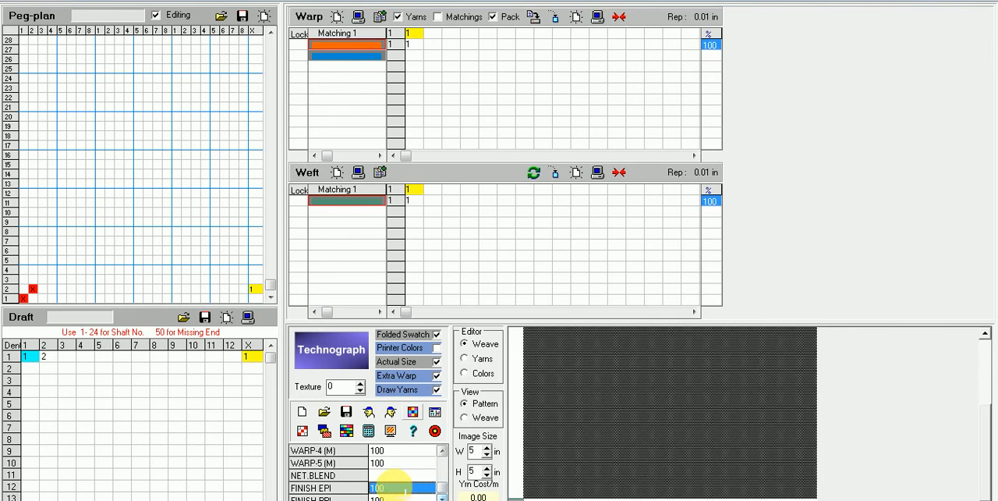
{"action": "type", "text": "112"}
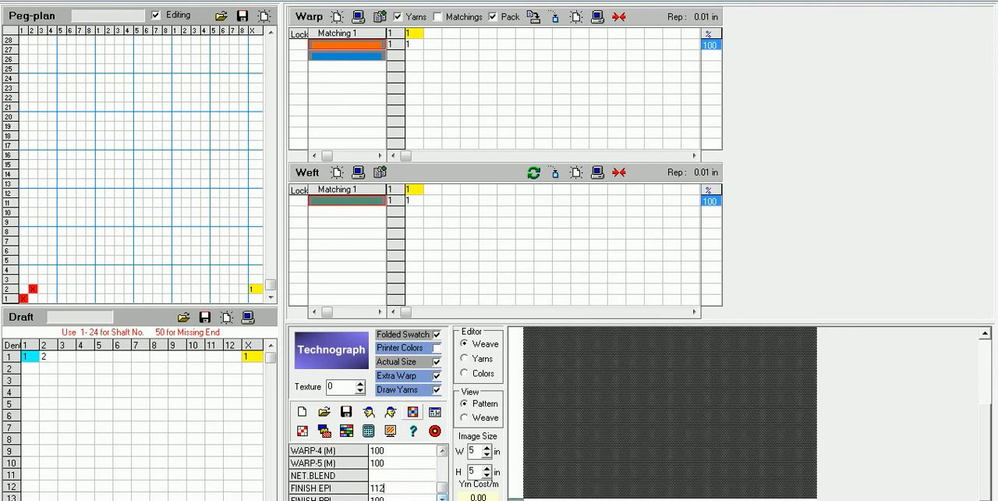
Step: Set the FINISH PPI parameter to 80, checking it against the reed and picks-per-inch values
{"action": "left_click_drag", "start_coordinate": [443, 493], "coordinate": [442, 463]}
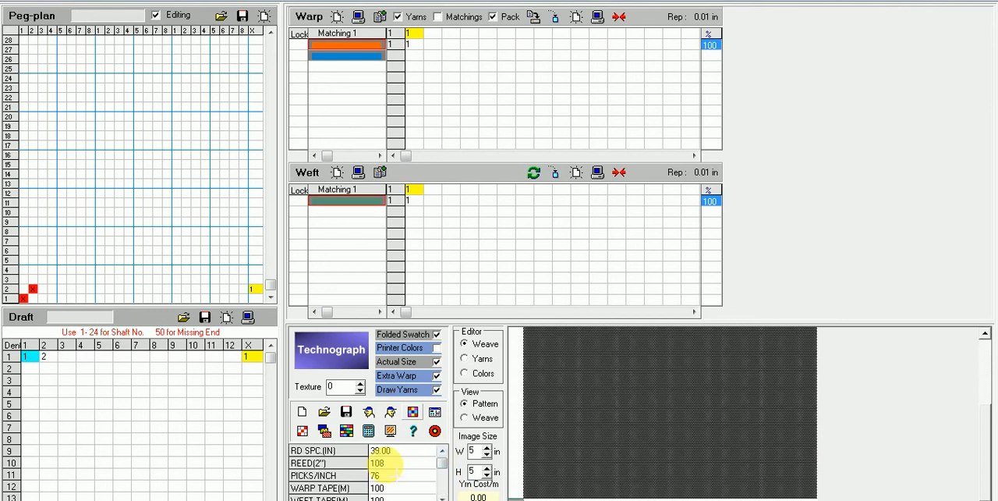
{"action": "left_click_drag", "start_coordinate": [443, 463], "coordinate": [441, 491]}
{"action": "left_click", "coordinate": [393, 487]}
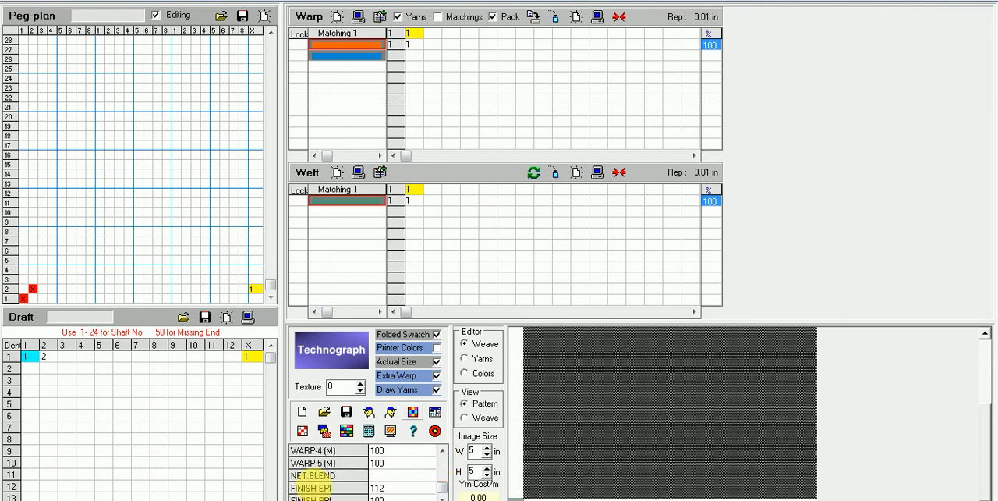
{"action": "left_click", "coordinate": [391, 495]}
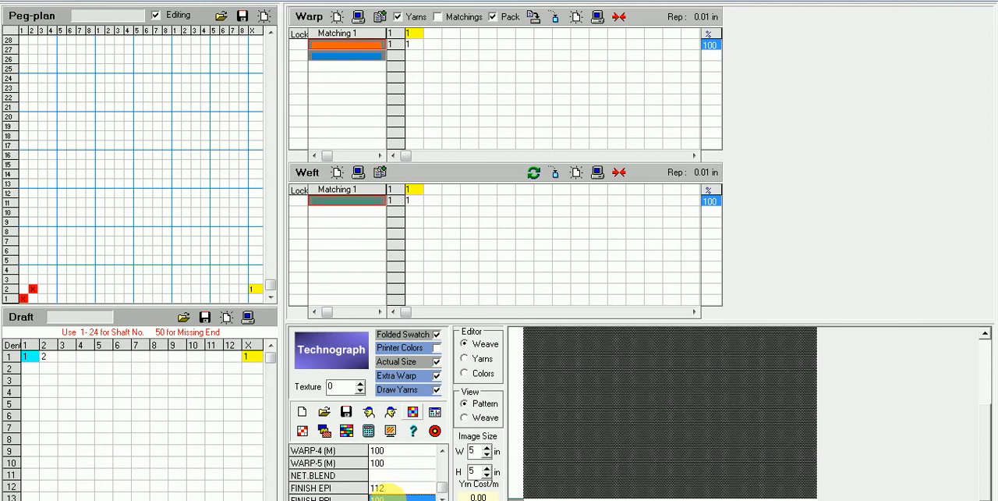
{"action": "type", "text": "90"}
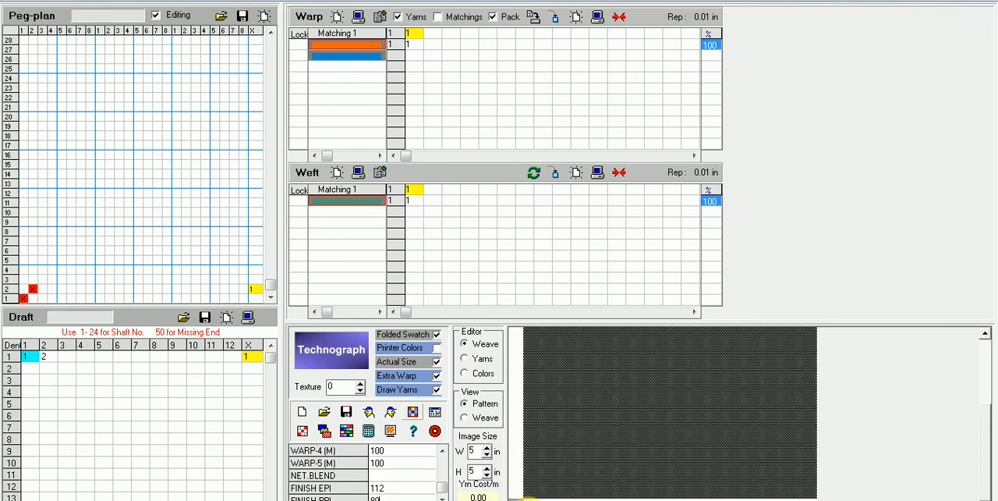
{"action": "scroll", "coordinate": [442, 463], "scroll_direction": "down", "scroll_amount": 3}
{"action": "scroll", "coordinate": [442, 463], "scroll_direction": "up", "scroll_amount": 3}
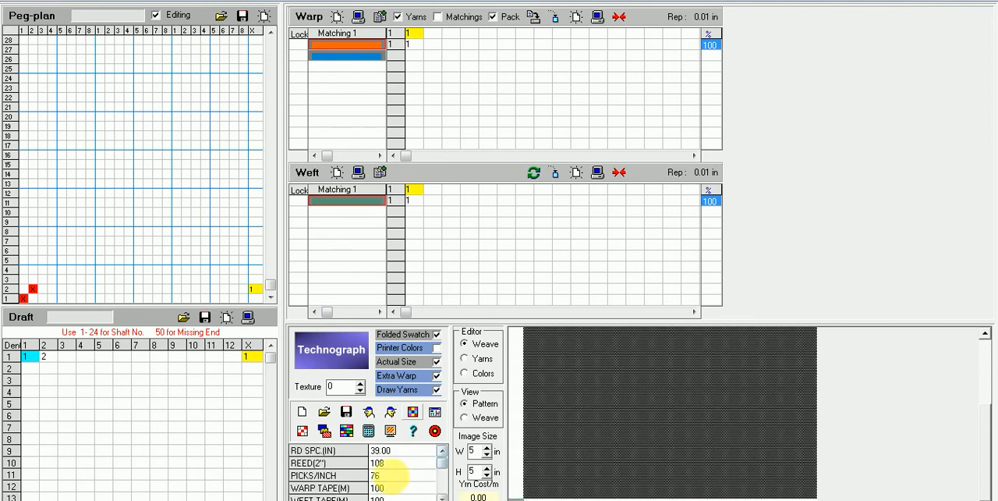
{"action": "scroll", "coordinate": [442, 463], "scroll_direction": "down", "scroll_amount": 3}
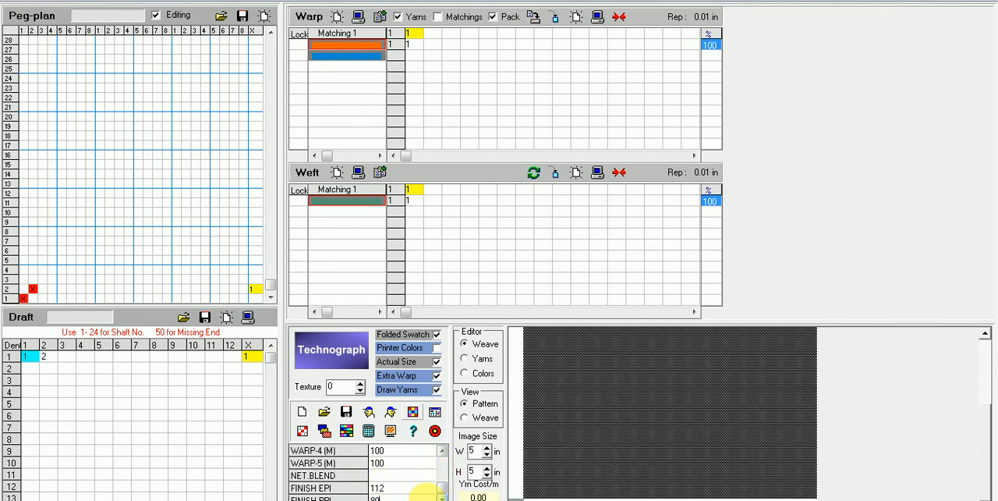
{"action": "scroll", "coordinate": [444, 469], "scroll_direction": "up", "scroll_amount": 3}
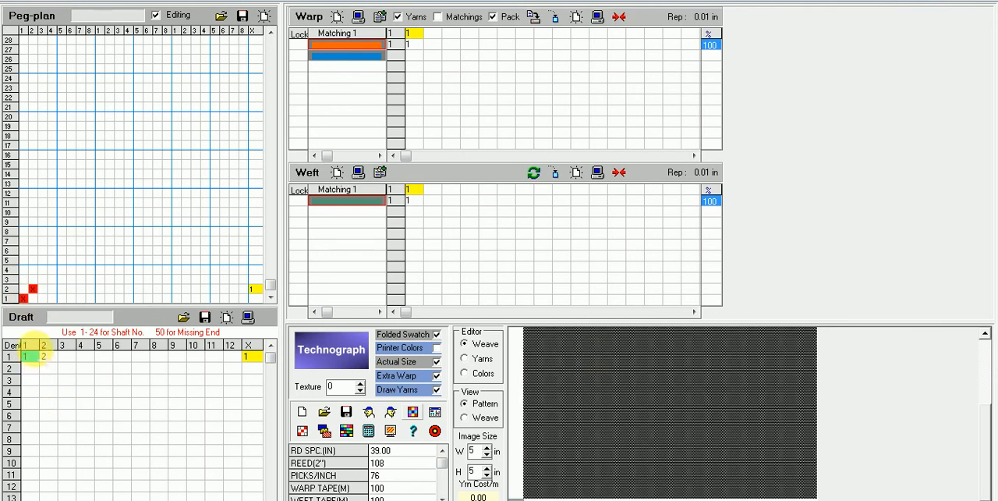
Step: Enter a warp pattern of 30 ends of the orange yarn followed by 30 ends of the blue yarn
{"action": "left_click", "coordinate": [413, 44]}
{"action": "left_click", "coordinate": [416, 45]}
{"action": "left_click", "coordinate": [418, 45]}
{"action": "left_click", "coordinate": [422, 48]}
{"action": "type", "text": "30"}
{"action": "key", "text": "Return"}
{"action": "left_click", "coordinate": [437, 56]}
{"action": "type", "text": "30"}
{"action": "left_click", "coordinate": [433, 34]}
{"action": "left_click", "coordinate": [433, 60]}
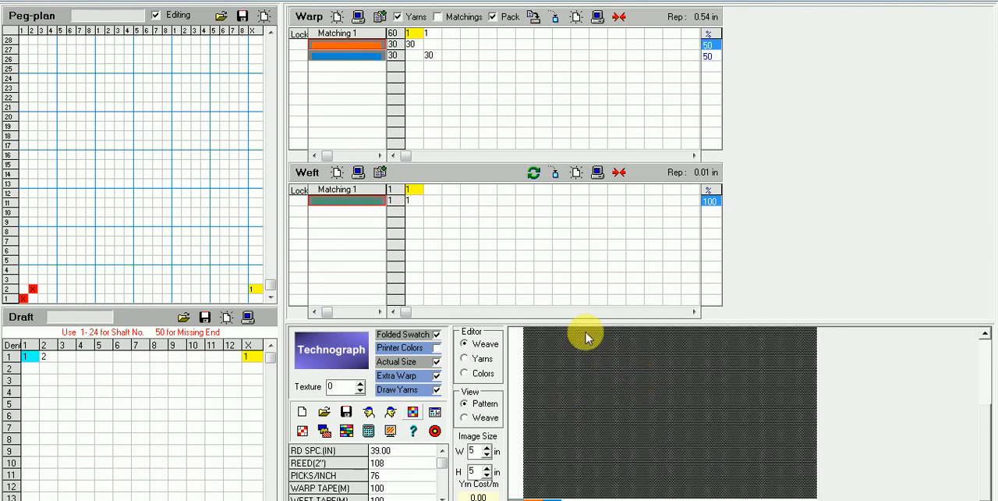
Step: Examine the end counts of both warp yarns and the pick entry of the weft pattern
{"action": "left_click", "coordinate": [430, 56]}
{"action": "left_click", "coordinate": [429, 46]}
{"action": "left_click", "coordinate": [413, 44]}
{"action": "left_click", "coordinate": [430, 54]}
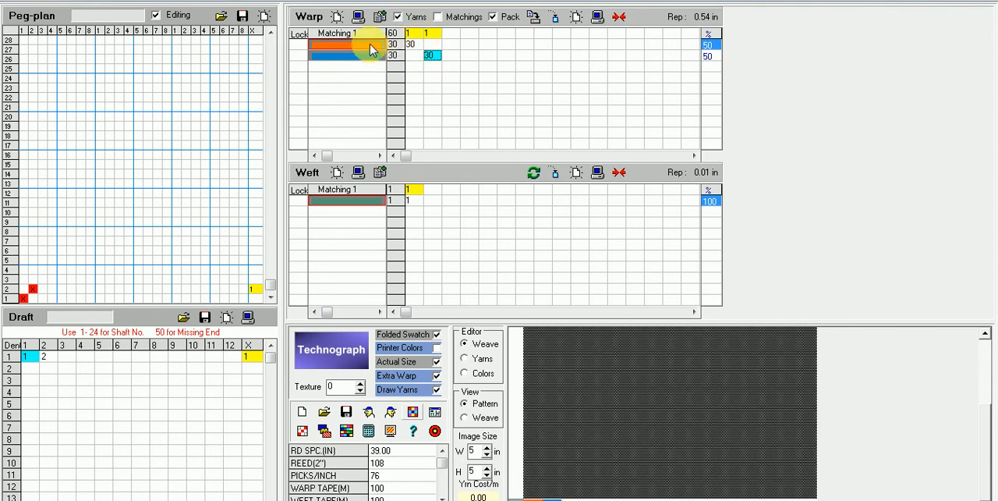
{"action": "left_click", "coordinate": [392, 51]}
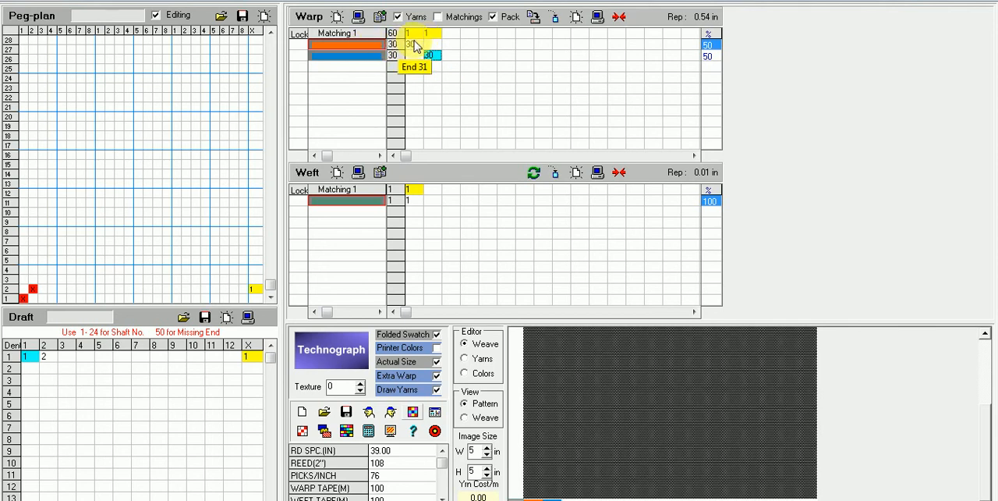
{"action": "left_click", "coordinate": [383, 62]}
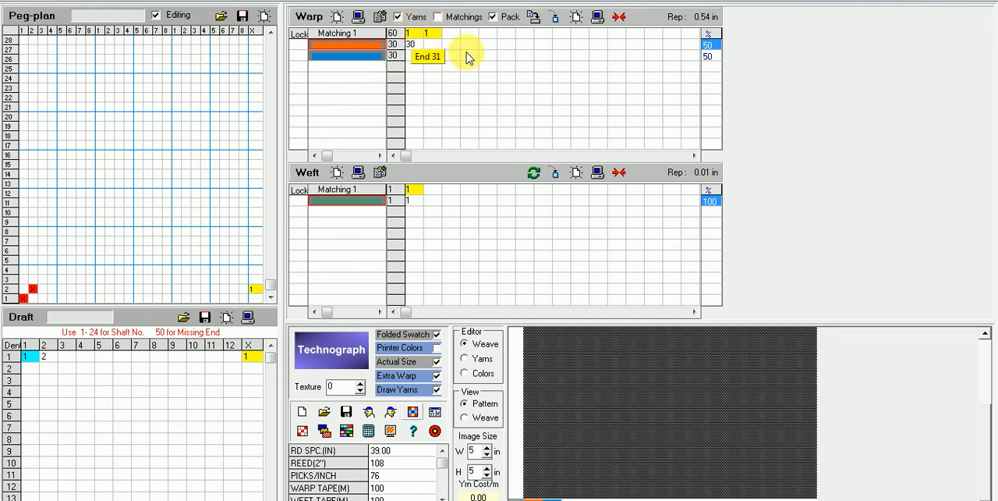
{"action": "left_click", "coordinate": [412, 201]}
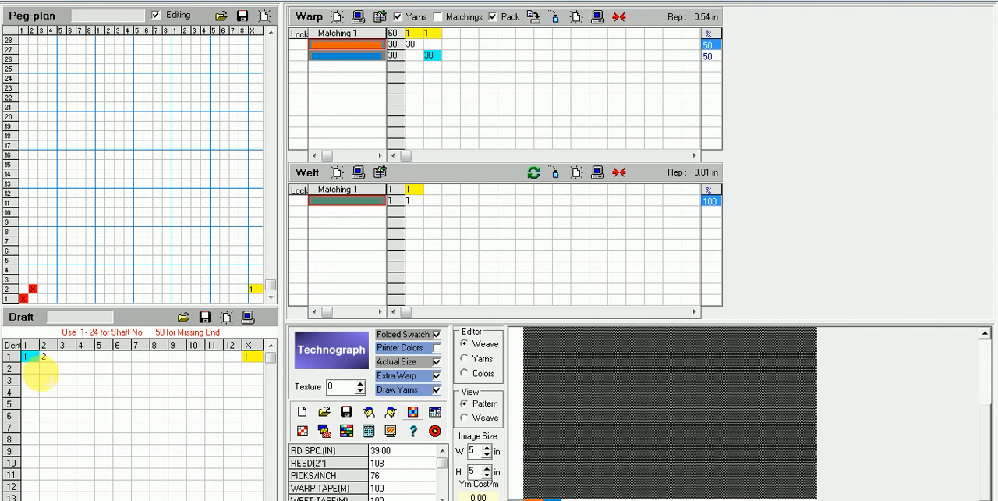
Step: Enter shafts 1 and 2 in dents 2 and 3 of the draft
{"action": "left_click", "coordinate": [30, 367]}
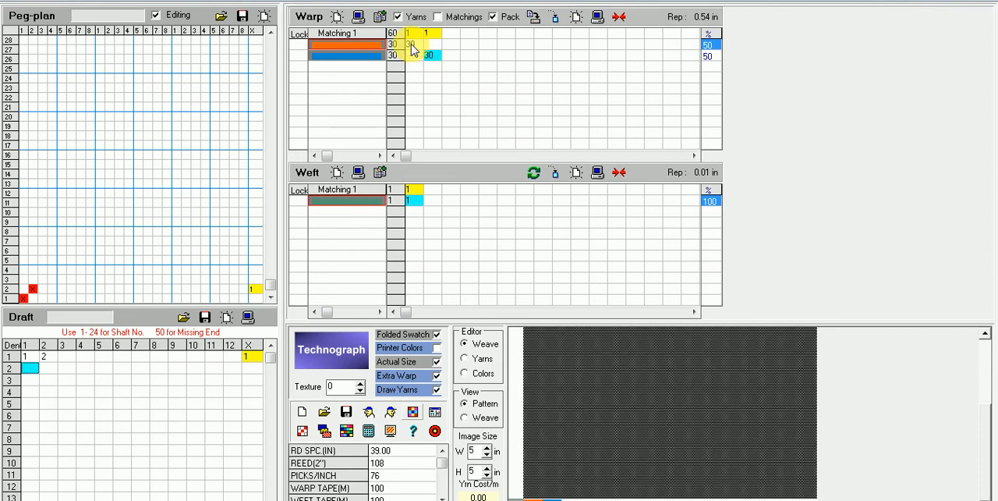
{"action": "left_click", "coordinate": [31, 368]}
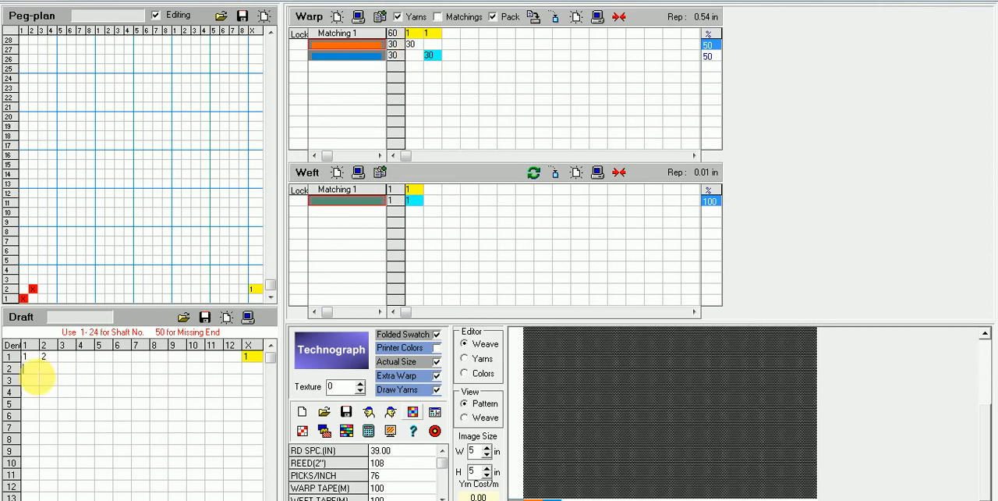
{"action": "type", "text": "1"}
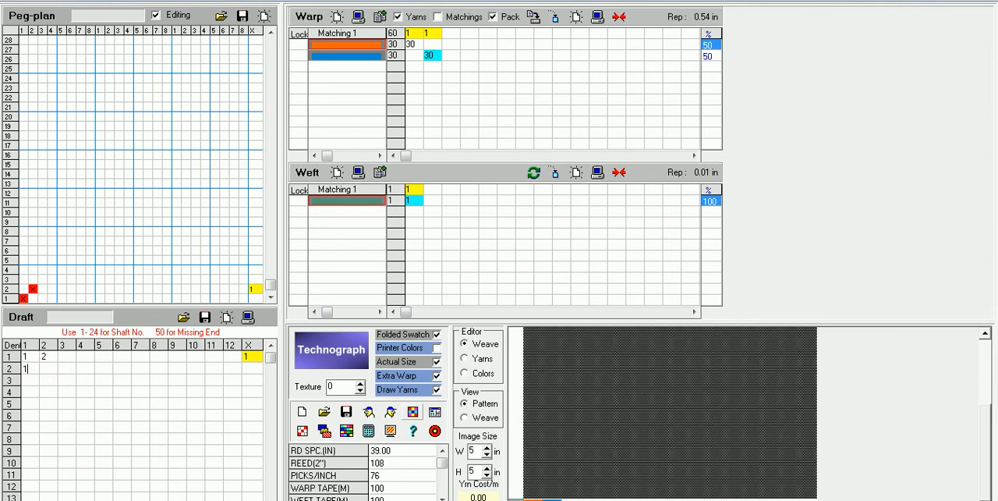
{"action": "left_click", "coordinate": [48, 368]}
{"action": "type", "text": "2"}
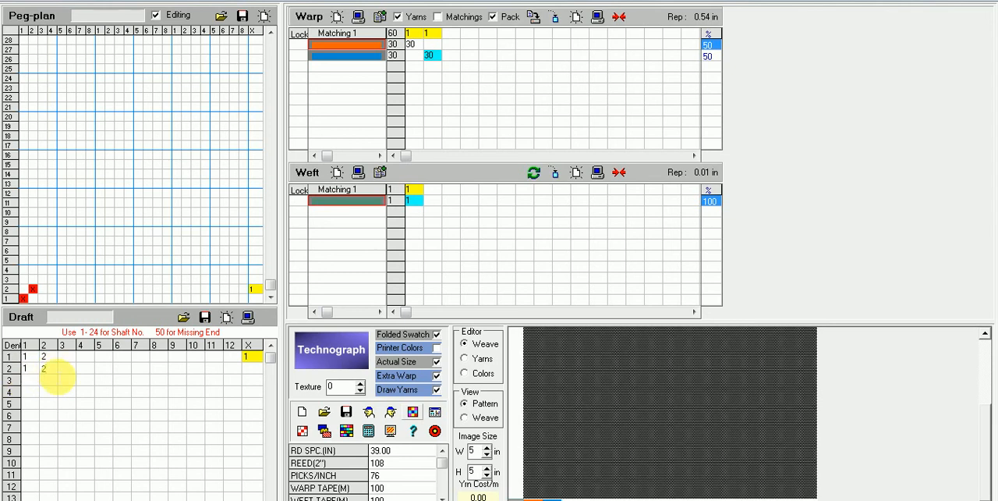
{"action": "left_click", "coordinate": [29, 379]}
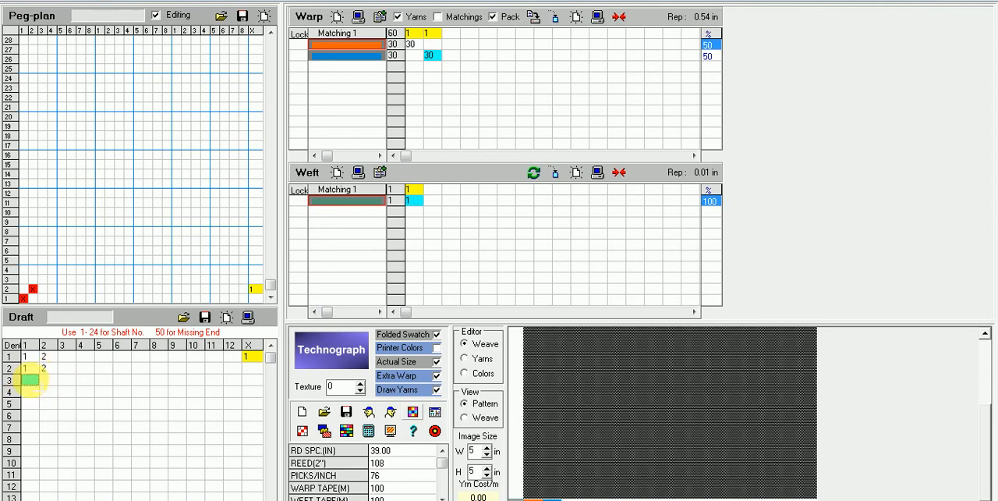
{"action": "type", "text": "1"}
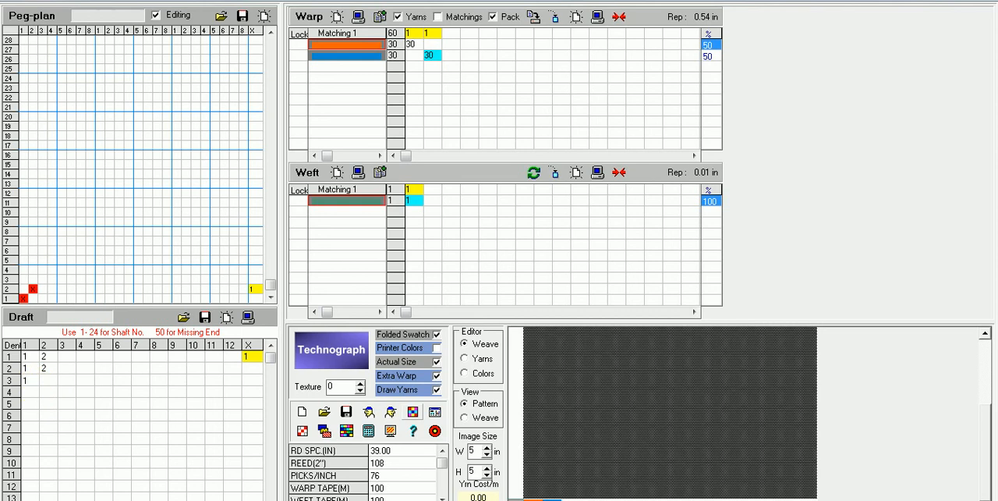
{"action": "left_click", "coordinate": [29, 379]}
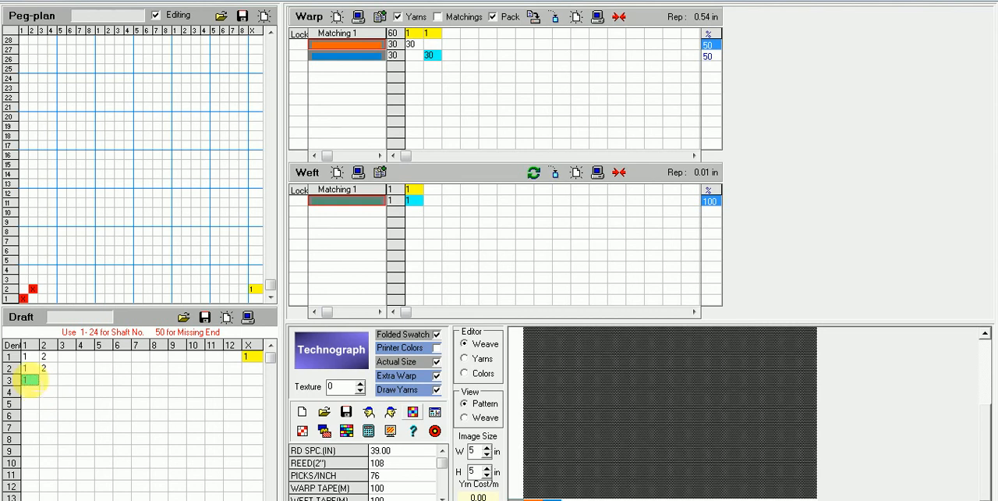
{"action": "key", "text": "Right"}
{"action": "type", "text": "2"}
Step: Enter shafts 1 and 2 in dents 4 and 5 of the draft
{"action": "key", "text": "Return"}
{"action": "type", "text": "1"}
{"action": "key", "text": "Right"}
{"action": "type", "text": "2"}
{"action": "key", "text": "Return"}
{"action": "key", "text": "Left"}
{"action": "type", "text": "1"}
{"action": "key", "text": "Return"}
{"action": "key", "text": "Right"}
{"action": "type", "text": "2"}
Step: Continue the draft with shafts 1 and 2 in every dent from 6 through 15
{"action": "left_click", "coordinate": [28, 417]}
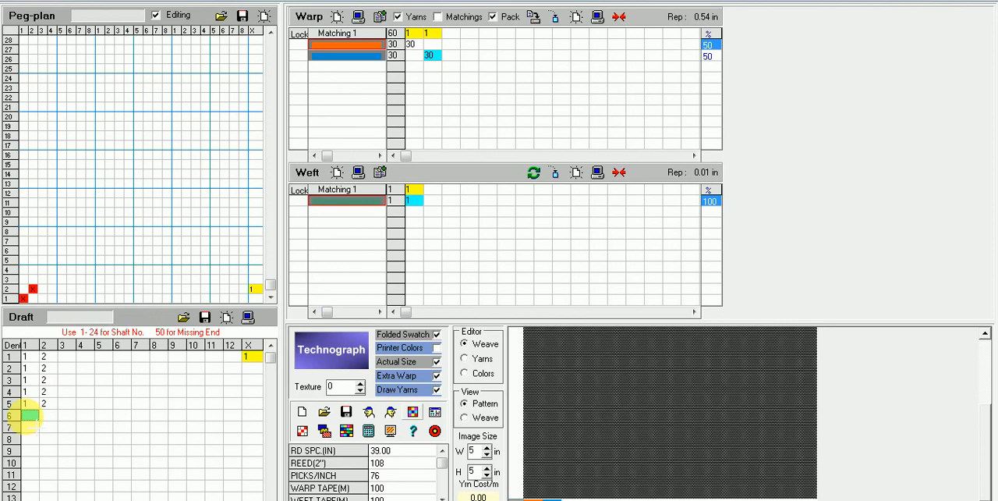
{"action": "type", "text": "1"}
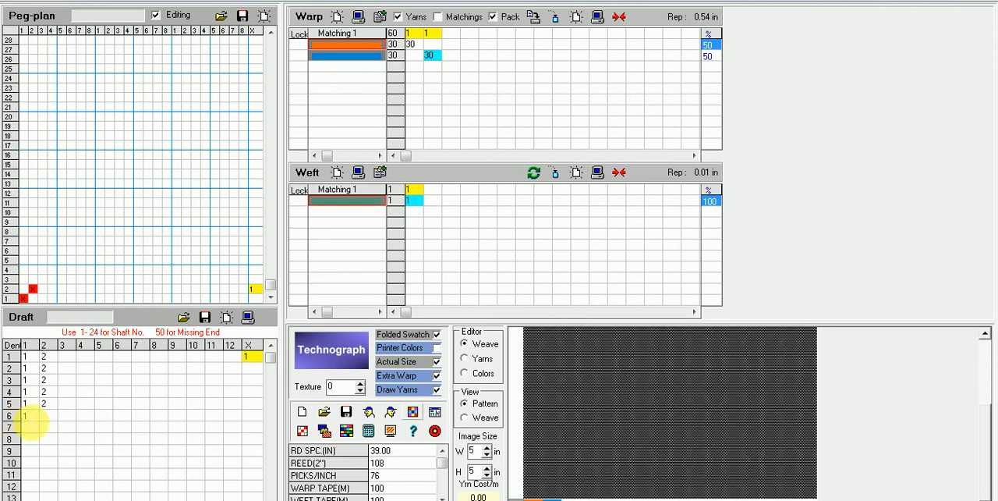
{"action": "left_click", "coordinate": [51, 416]}
{"action": "type", "text": "2"}
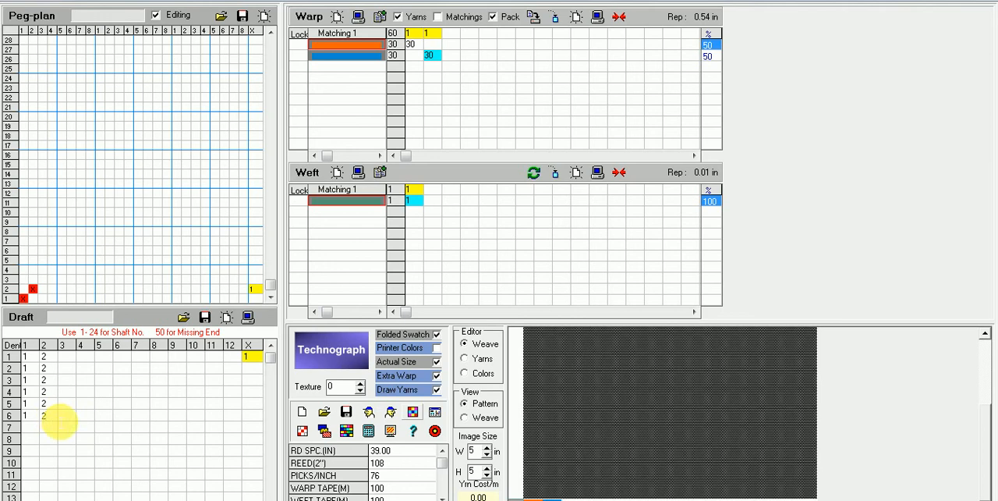
{"action": "left_click", "coordinate": [29, 428]}
{"action": "type", "text": "1"}
{"action": "left_click", "coordinate": [29, 429]}
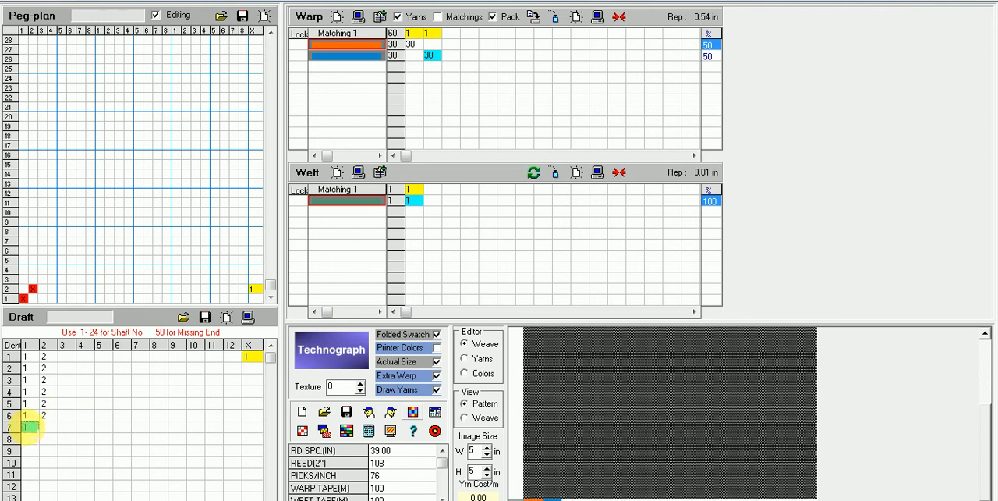
{"action": "key", "text": "Right"}
{"action": "type", "text": "2"}
{"action": "left_click", "coordinate": [30, 439]}
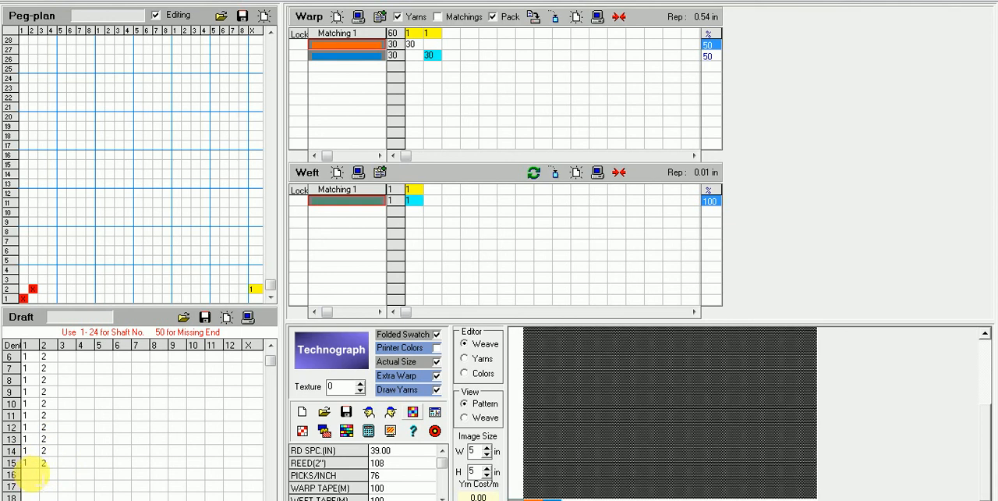
{"action": "left_click", "coordinate": [31, 474]}
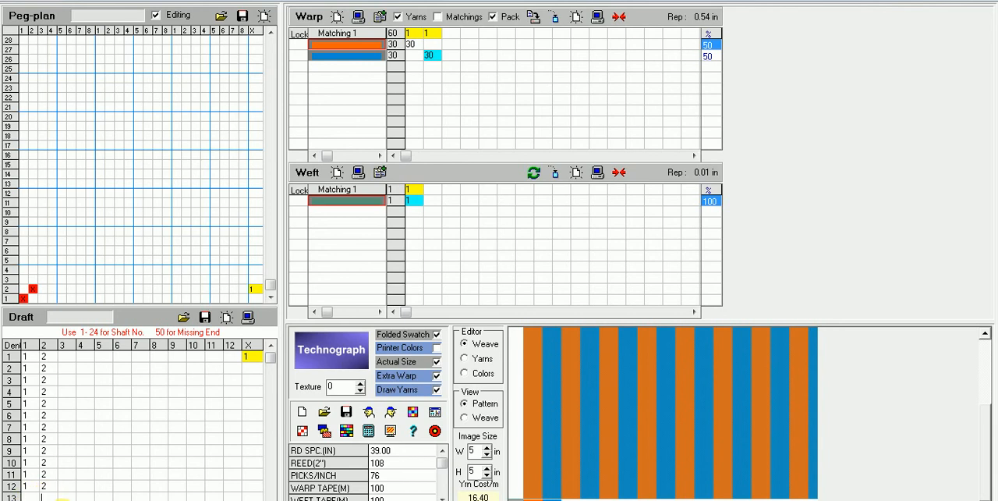
Step: Clear the shaft entries from dents 15 down to 8 of the draft
{"action": "scroll", "coordinate": [248, 498], "scroll_direction": "down", "scroll_amount": 1}
{"action": "left_click", "coordinate": [26, 497]}
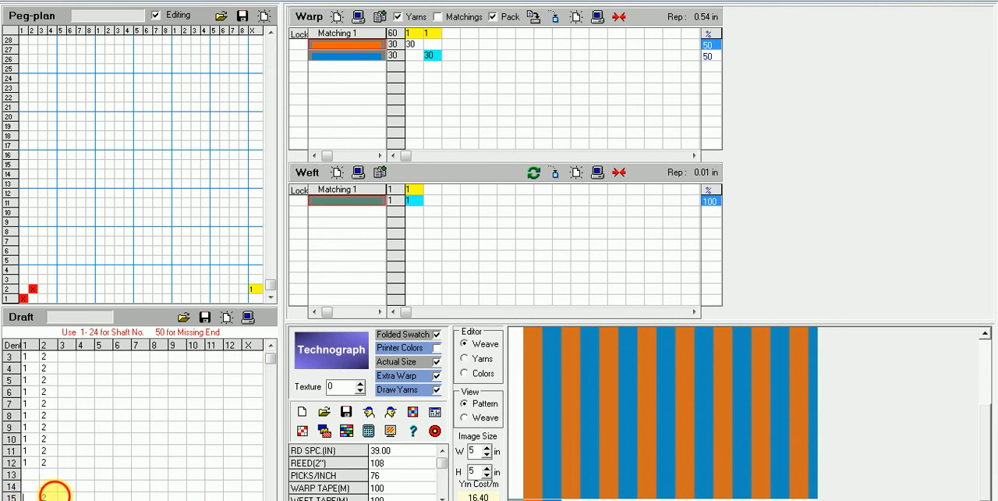
{"action": "left_click", "coordinate": [31, 462]}
{"action": "key", "text": "Delete"}
{"action": "left_click", "coordinate": [47, 463]}
{"action": "key", "text": "Delete"}
{"action": "left_click", "coordinate": [52, 451]}
{"action": "key", "text": "Delete"}
{"action": "left_click", "coordinate": [35, 451]}
{"action": "key", "text": "Delete"}
{"action": "left_click", "coordinate": [34, 442]}
{"action": "key", "text": "Delete"}
{"action": "left_click", "coordinate": [47, 439]}
{"action": "key", "text": "Delete"}
{"action": "left_click", "coordinate": [47, 426]}
{"action": "key", "text": "Delete"}
{"action": "left_click", "coordinate": [31, 425]}
{"action": "key", "text": "Delete"}
{"action": "left_click", "coordinate": [43, 439]}
{"action": "key", "text": "Delete"}
{"action": "left_click", "coordinate": [47, 415]}
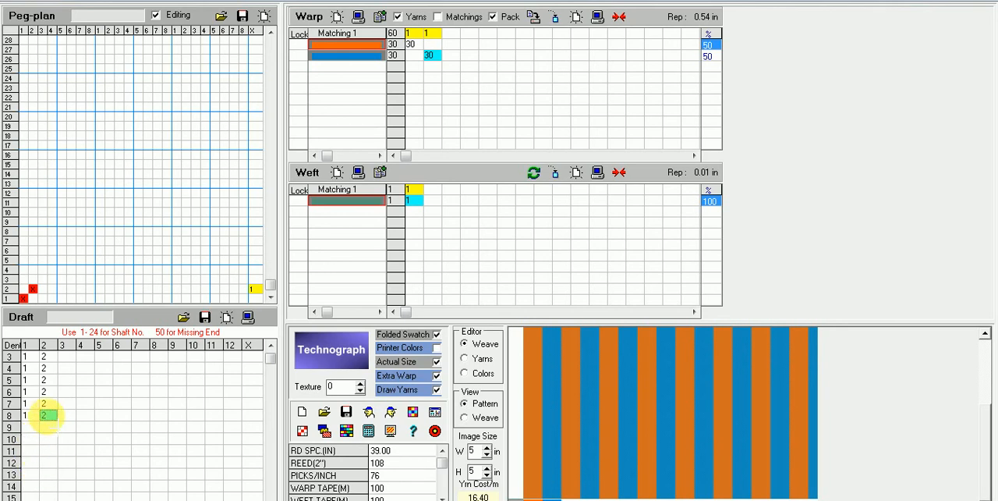
{"action": "key", "text": "Delete"}
{"action": "left_click", "coordinate": [31, 415]}
{"action": "key", "text": "Delete"}
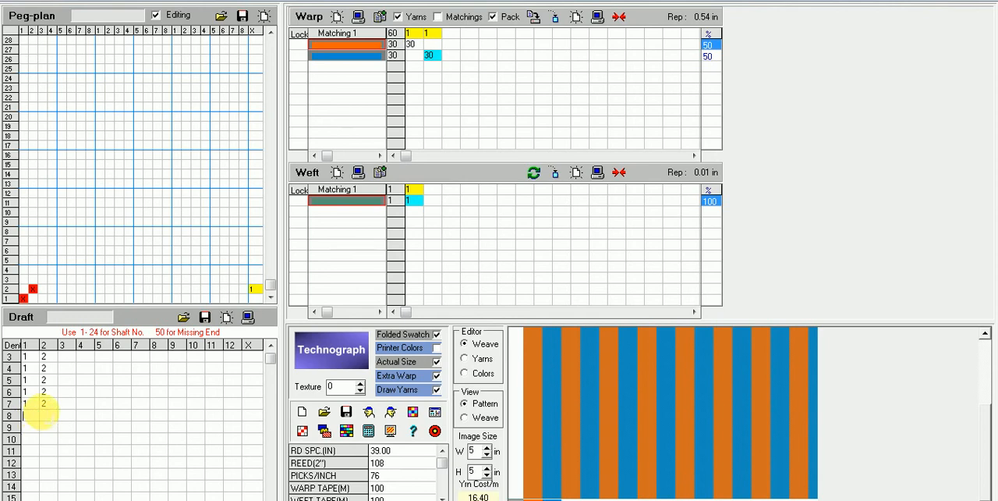
Step: Clear the shaft entries from dents 7 down to 2 of the draft
{"action": "left_click", "coordinate": [43, 403]}
{"action": "key", "text": "Delete"}
{"action": "left_click", "coordinate": [31, 403]}
{"action": "key", "text": "Delete"}
{"action": "left_click", "coordinate": [44, 392]}
{"action": "left_click", "coordinate": [37, 393]}
{"action": "key", "text": "Delete"}
{"action": "left_click", "coordinate": [47, 394]}
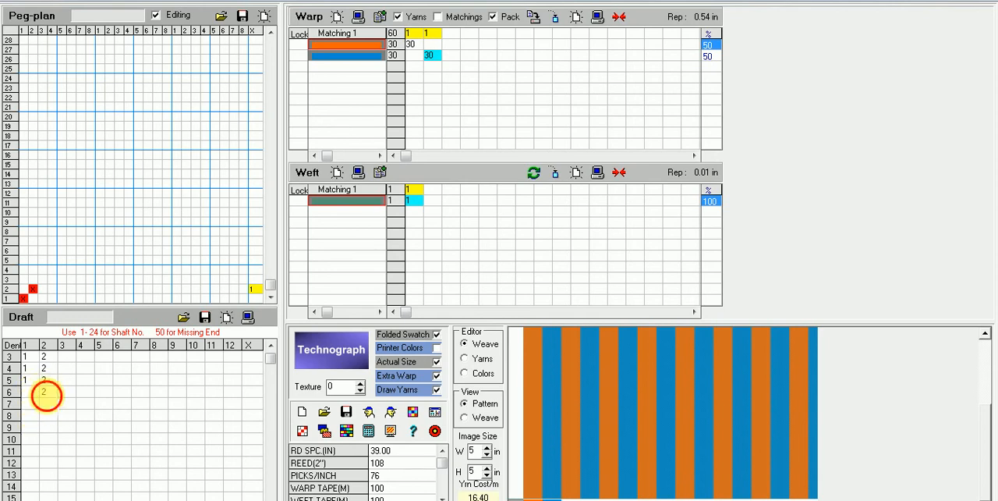
{"action": "key", "text": "Delete"}
{"action": "left_click", "coordinate": [48, 380]}
{"action": "key", "text": "Delete"}
{"action": "left_click", "coordinate": [36, 381]}
{"action": "key", "text": "Delete"}
{"action": "left_click", "coordinate": [47, 369]}
{"action": "left_click", "coordinate": [33, 370]}
{"action": "key", "text": "Delete"}
{"action": "left_click", "coordinate": [46, 368]}
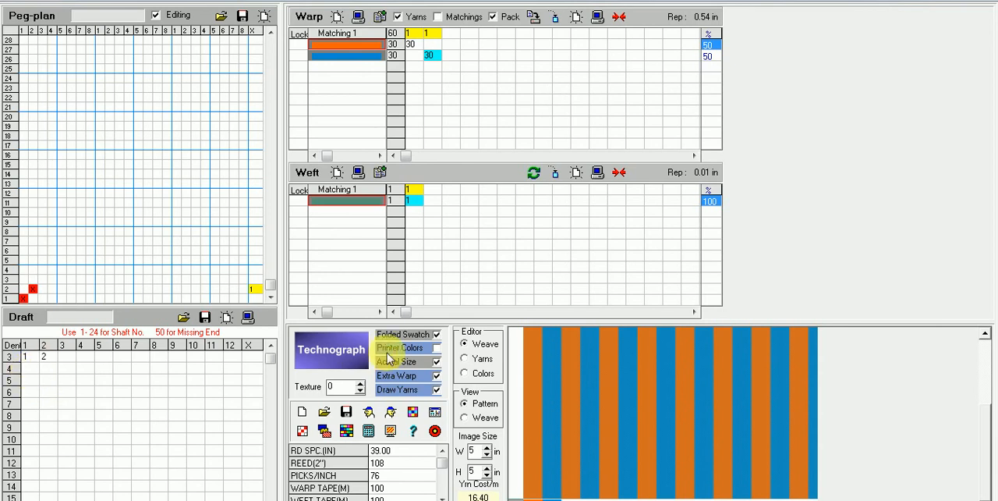
{"action": "left_click_drag", "start_coordinate": [275, 363], "coordinate": [274, 347]}
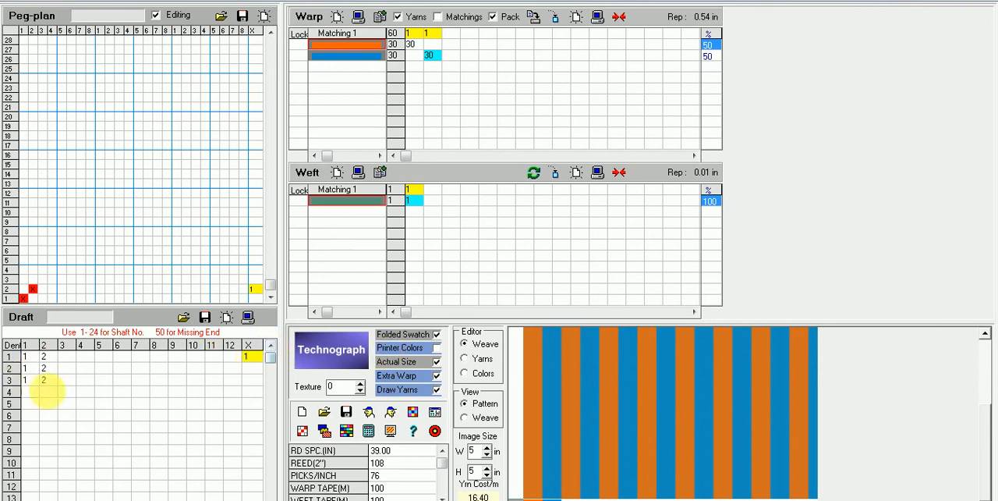
{"action": "left_click", "coordinate": [33, 379]}
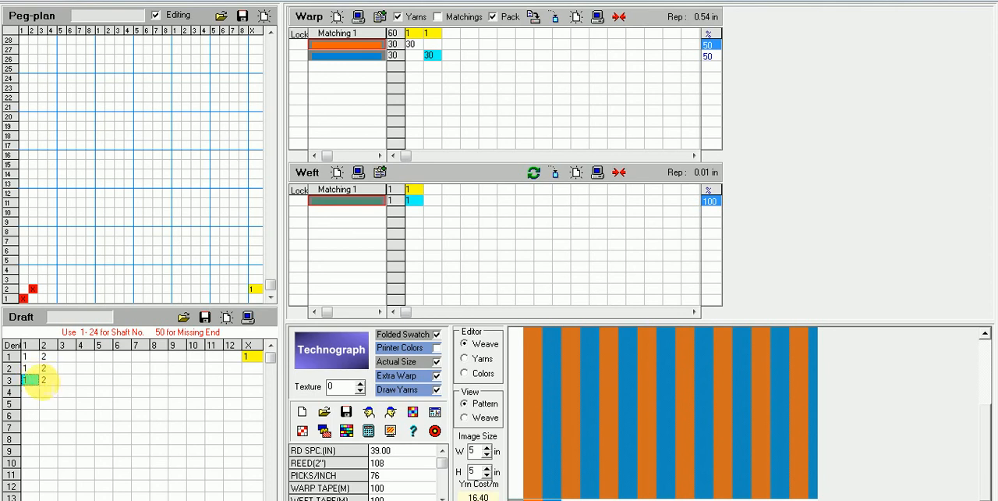
{"action": "left_click", "coordinate": [48, 379]}
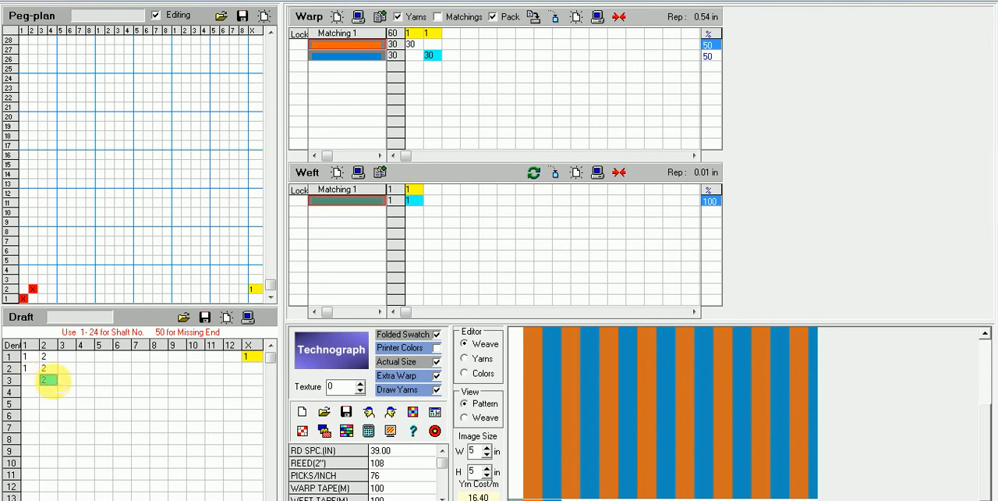
{"action": "left_click", "coordinate": [46, 368]}
{"action": "key", "text": "BackSpace"}
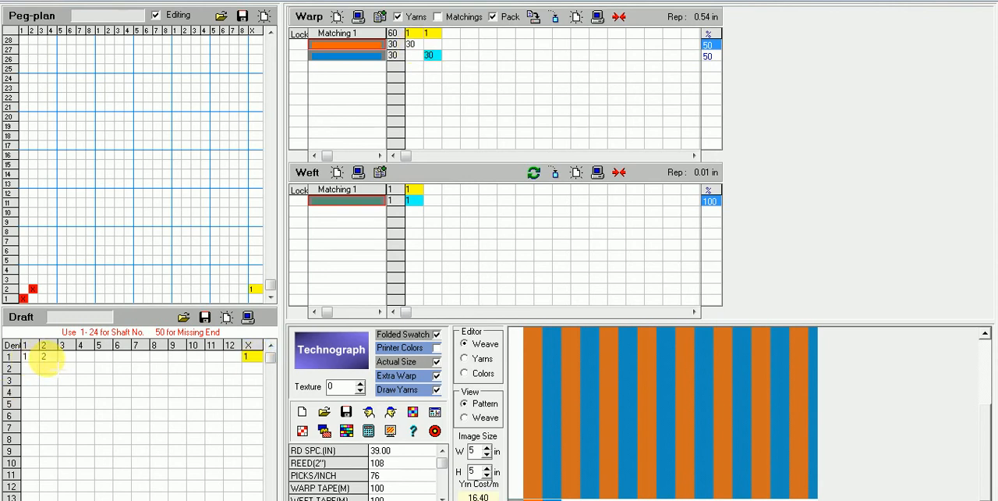
Step: Set the draft's dent 1 to repeat 15 times and enter shafts 3 and 4 in dent 2 with 15 repeats
{"action": "left_click", "coordinate": [248, 356]}
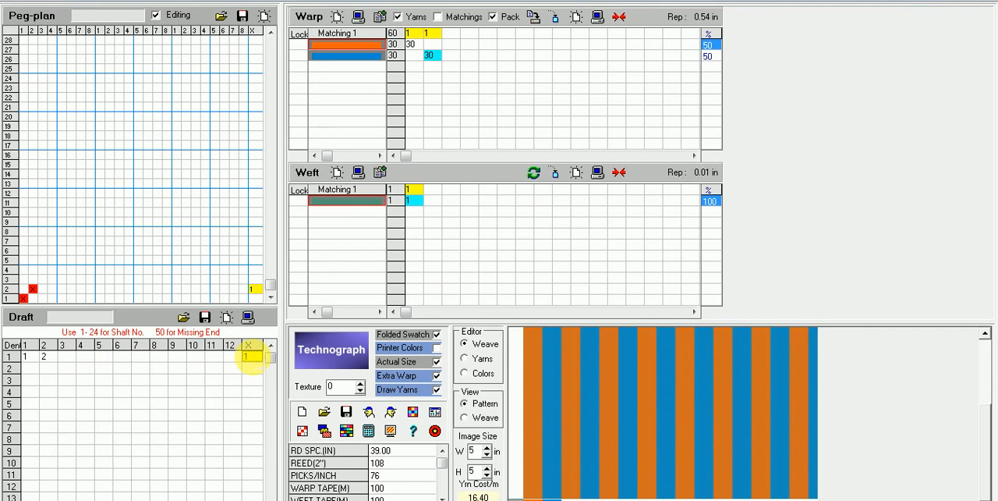
{"action": "type", "text": "15"}
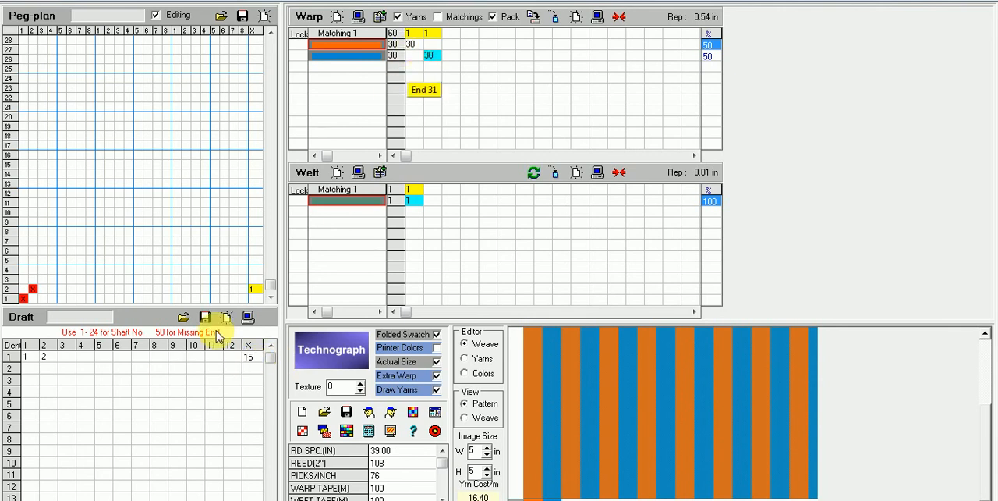
{"action": "left_click", "coordinate": [30, 367]}
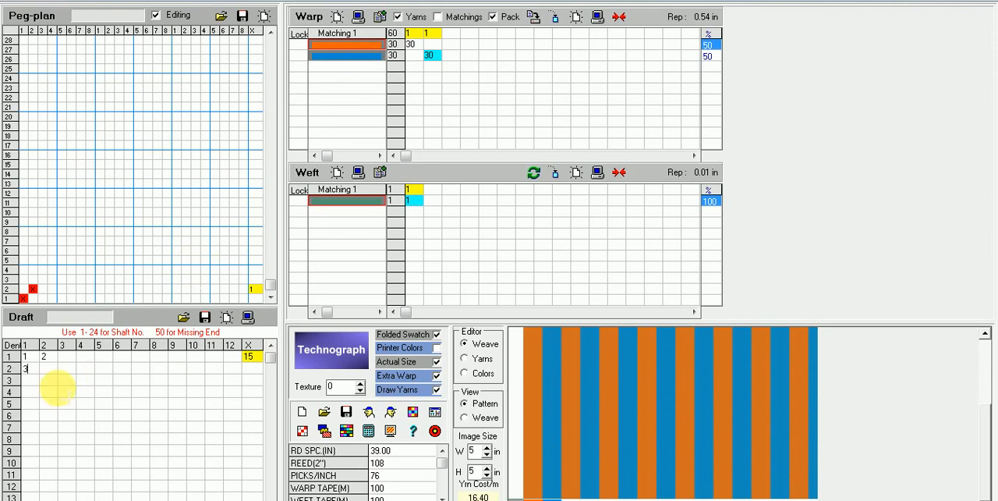
{"action": "left_click", "coordinate": [47, 368]}
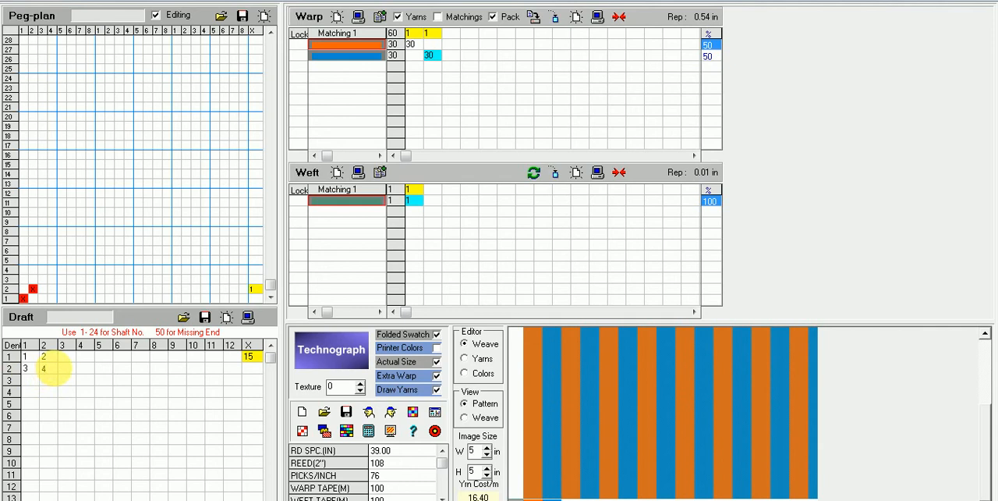
{"action": "left_click", "coordinate": [248, 369]}
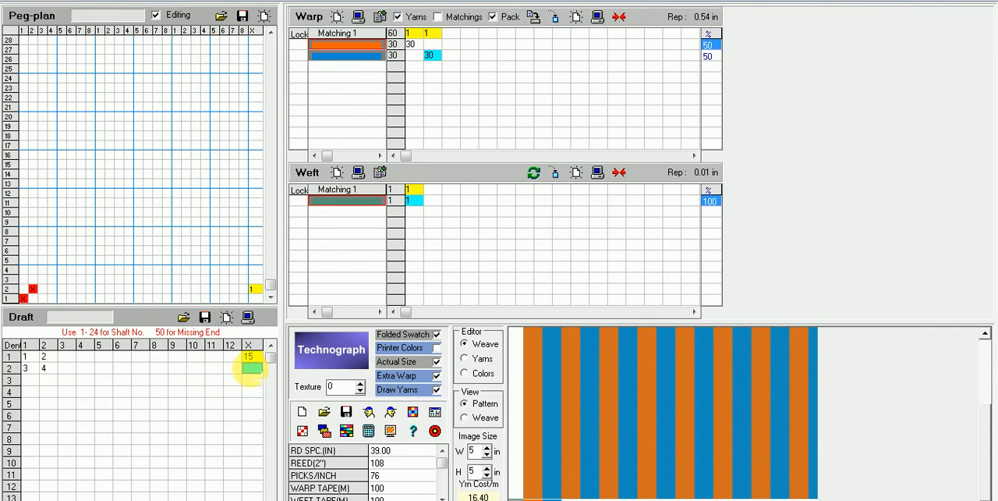
{"action": "type", "text": "15"}
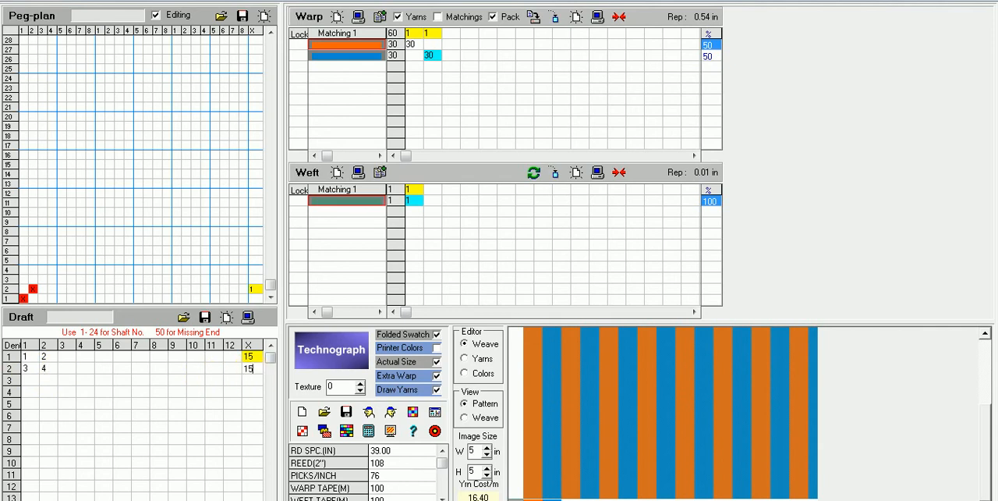
{"action": "key", "text": "Return"}
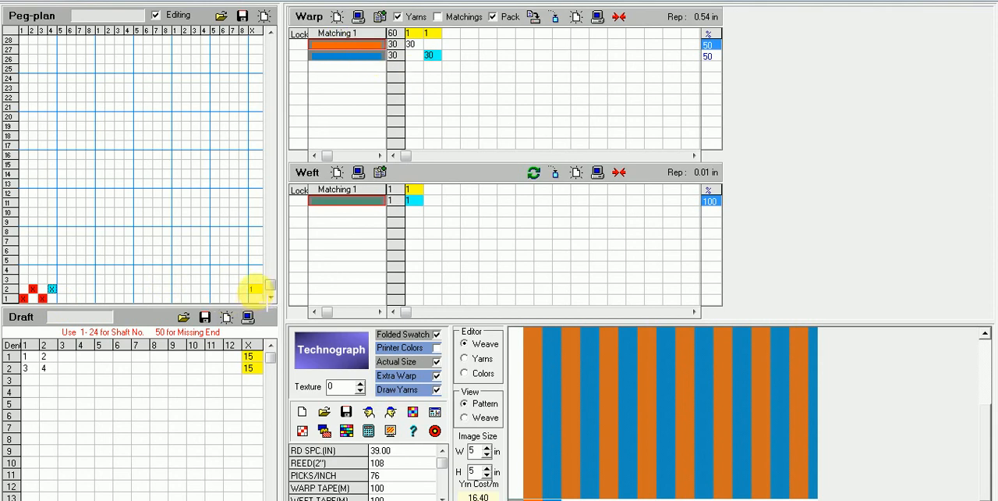
Step: Extend the peg-plan with shaft 3 on pick 1 and shaft 4 on pick 2, and set the repeat of pick 1 to 1
{"action": "left_click", "coordinate": [254, 296]}
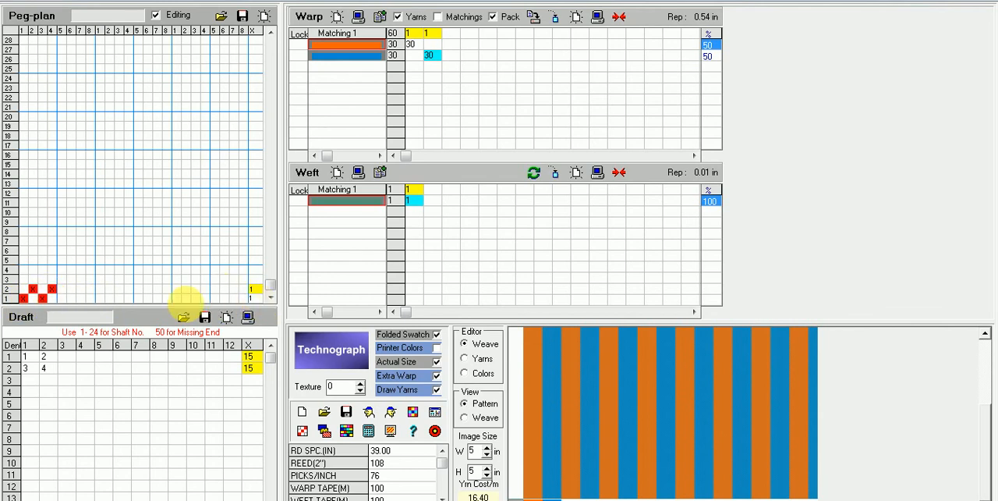
{"action": "left_click", "coordinate": [271, 300]}
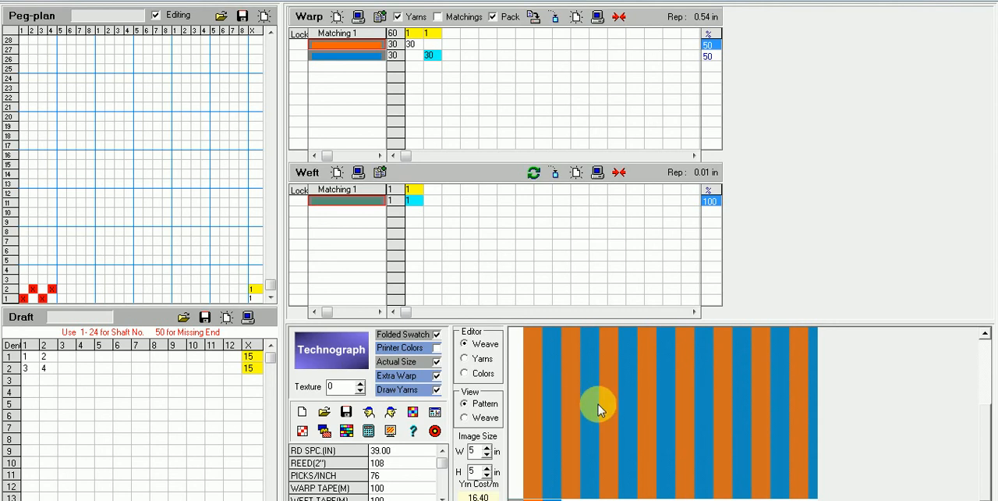
Step: Preview the striped fabric with its yarn legend, enlarge it for inspection, and return to the design editor
{"action": "left_click", "coordinate": [371, 412]}
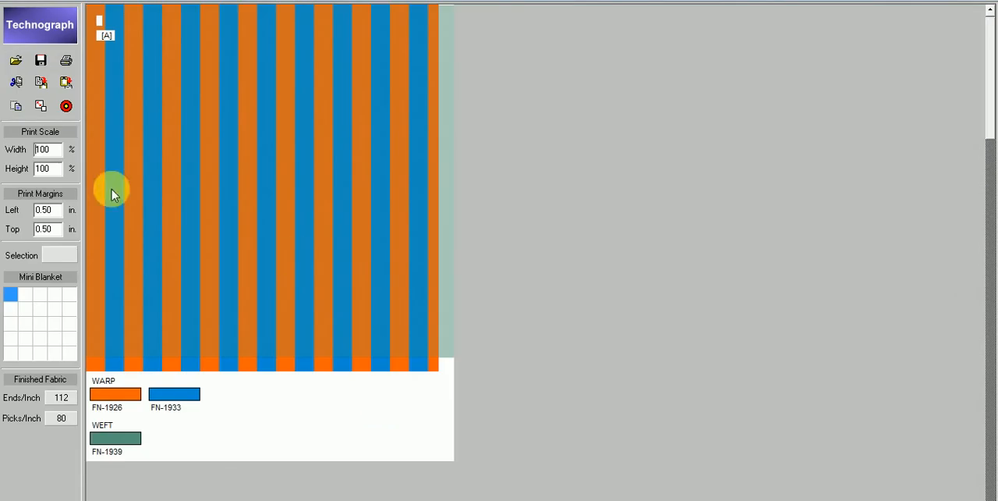
{"action": "left_click", "coordinate": [40, 106]}
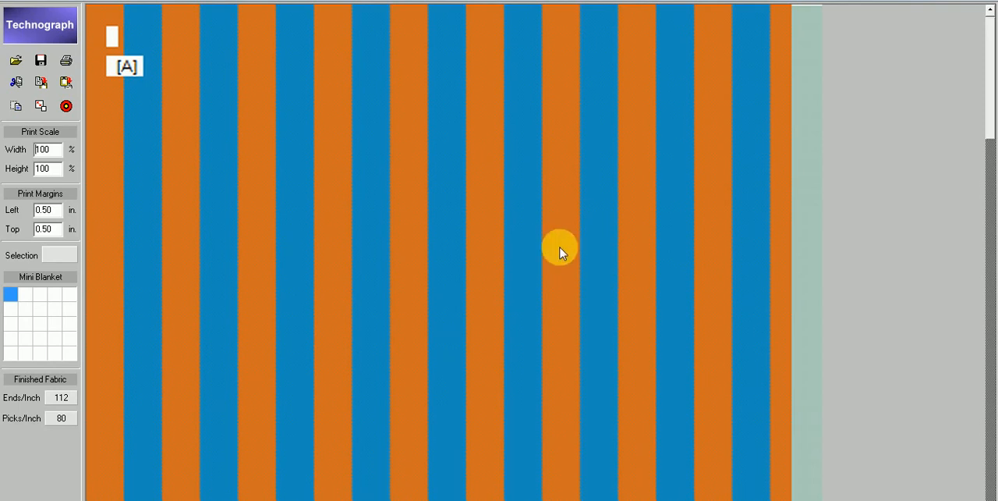
{"action": "left_click", "coordinate": [66, 105]}
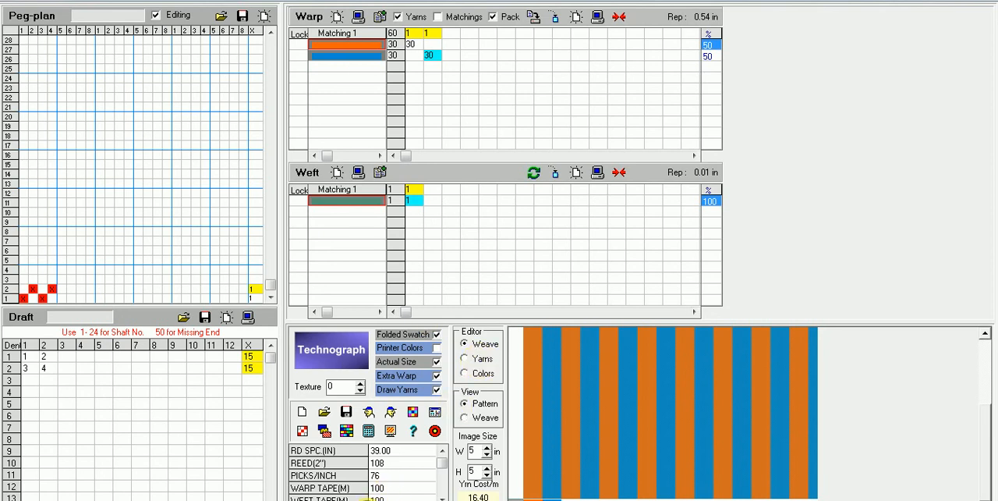
Step: Set the first weft yarn to 20 picks and assign FN-1926 and FN-1933 as the first and second weft yarns
{"action": "type", "text": "20"}
{"action": "key", "text": "Return"}
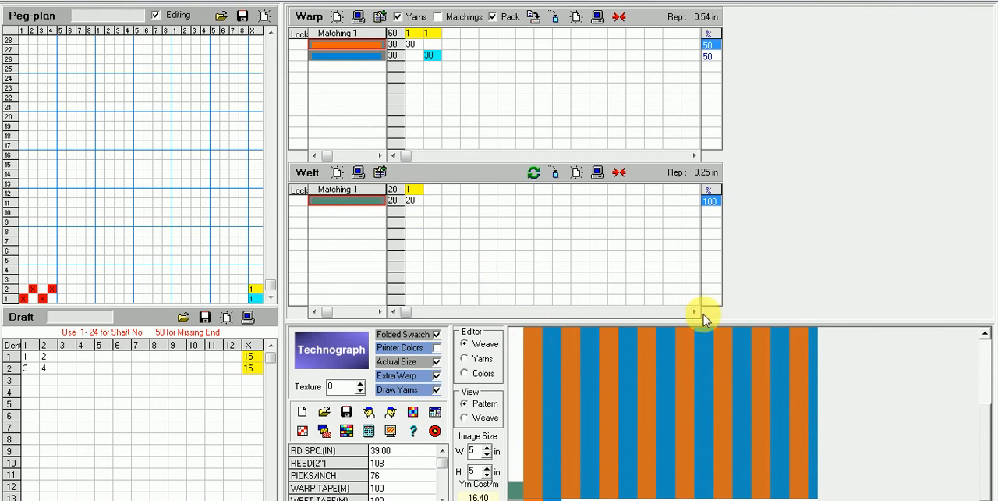
{"action": "left_click", "coordinate": [466, 358]}
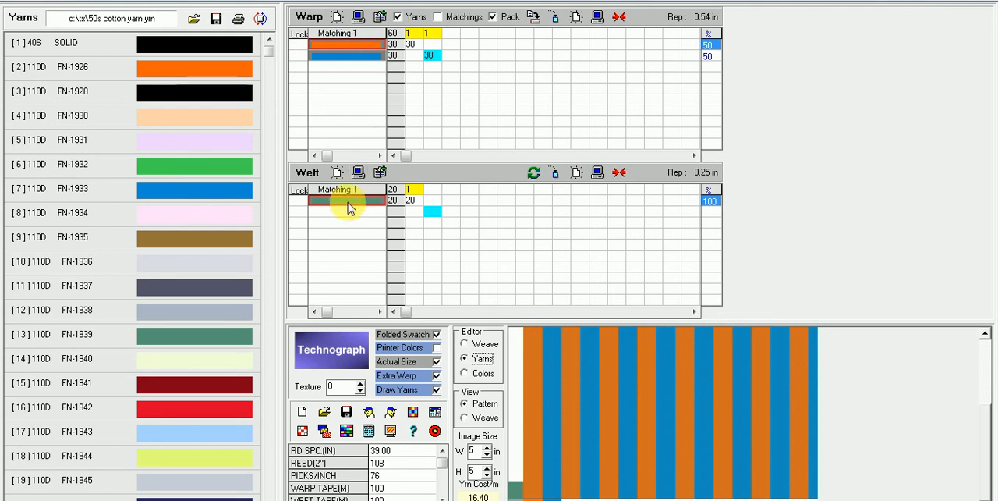
{"action": "left_click_drag", "start_coordinate": [235, 74], "coordinate": [340, 194]}
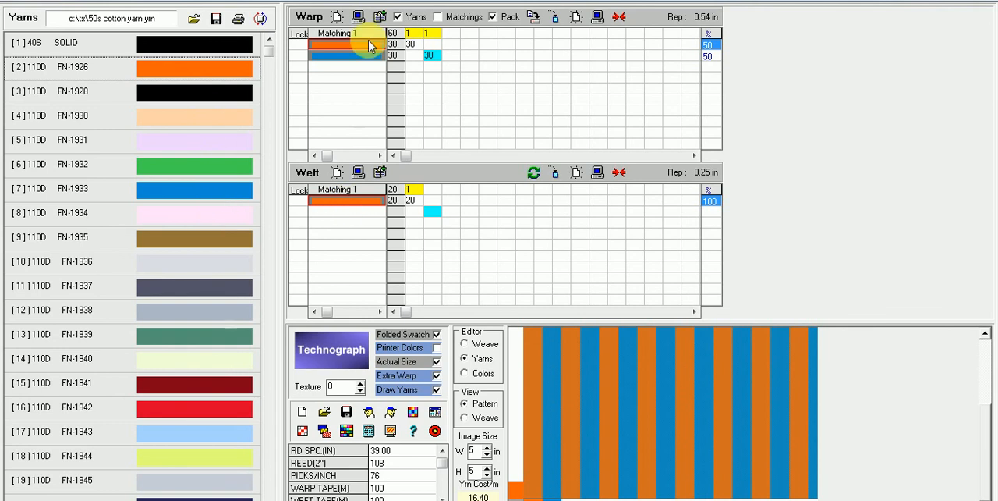
{"action": "left_click_drag", "start_coordinate": [235, 195], "coordinate": [356, 213]}
Step: Enter 20 picks for the blue weft yarn in the second weft pattern column, with a repeat of 1
{"action": "left_click", "coordinate": [465, 343]}
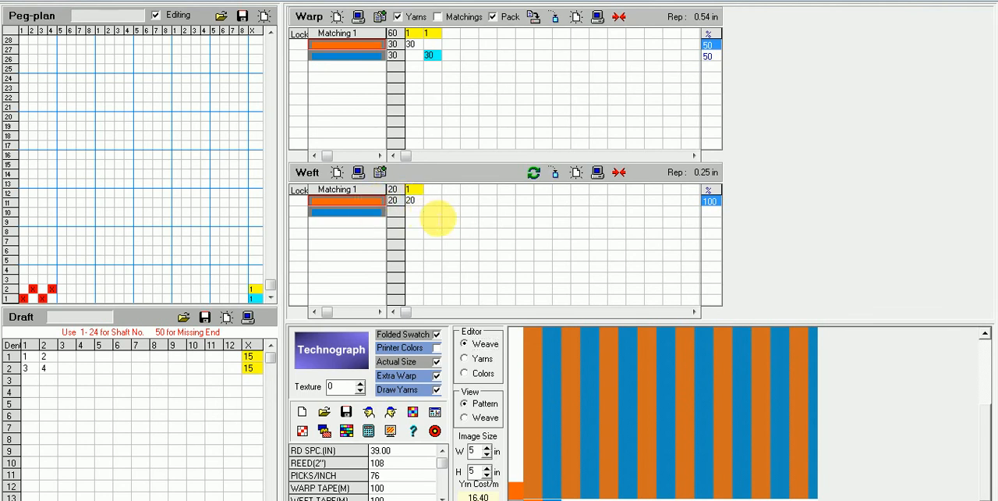
{"action": "left_click", "coordinate": [431, 212]}
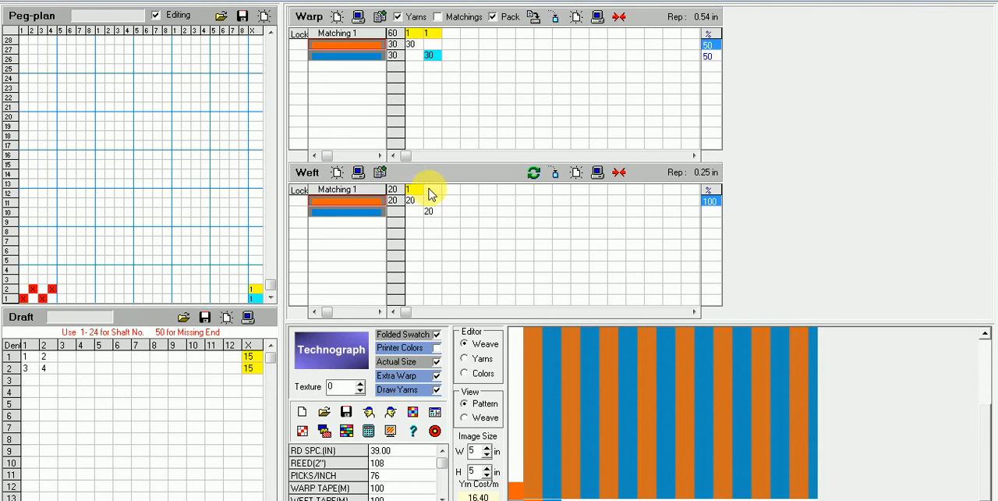
{"action": "left_click", "coordinate": [434, 190]}
{"action": "type", "text": "1"}
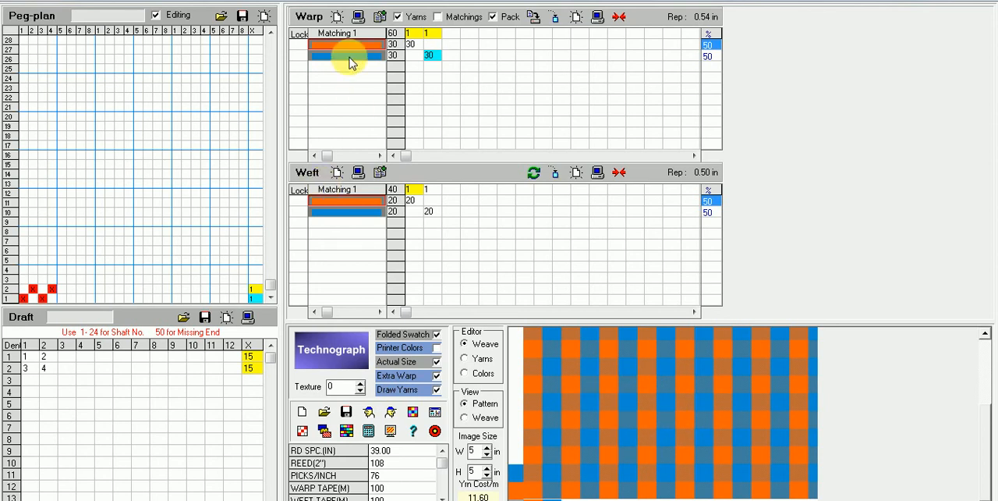
{"action": "left_click", "coordinate": [428, 209]}
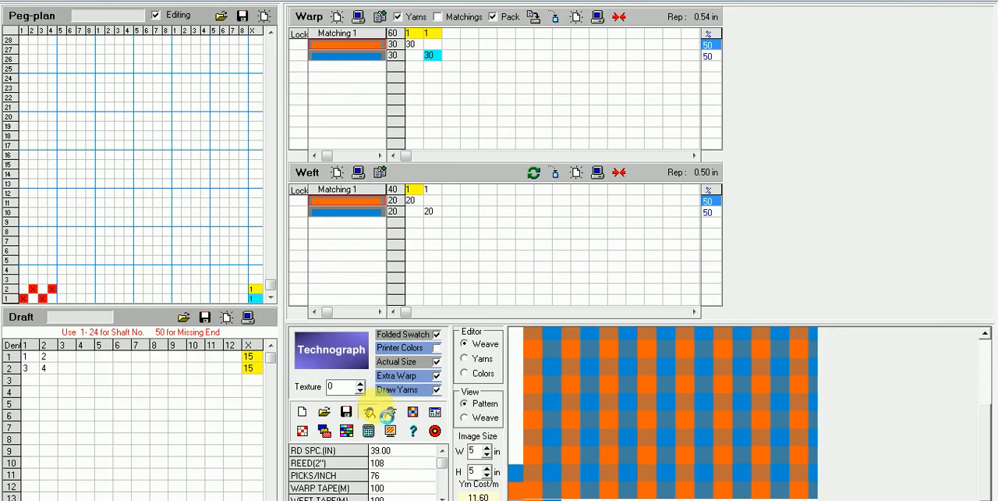
Step: Preview the checked fabric, examine it enlarged, and return to the design editor
{"action": "left_click", "coordinate": [370, 411]}
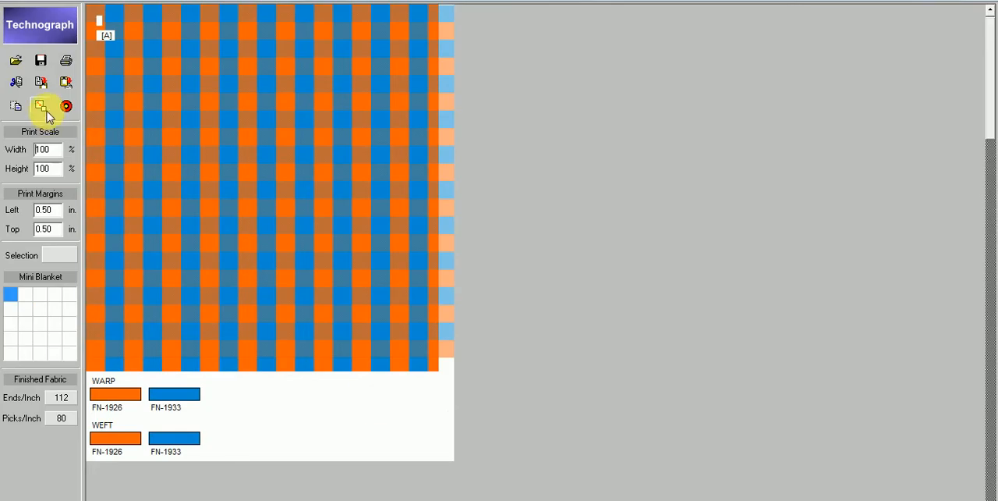
{"action": "left_click", "coordinate": [301, 178]}
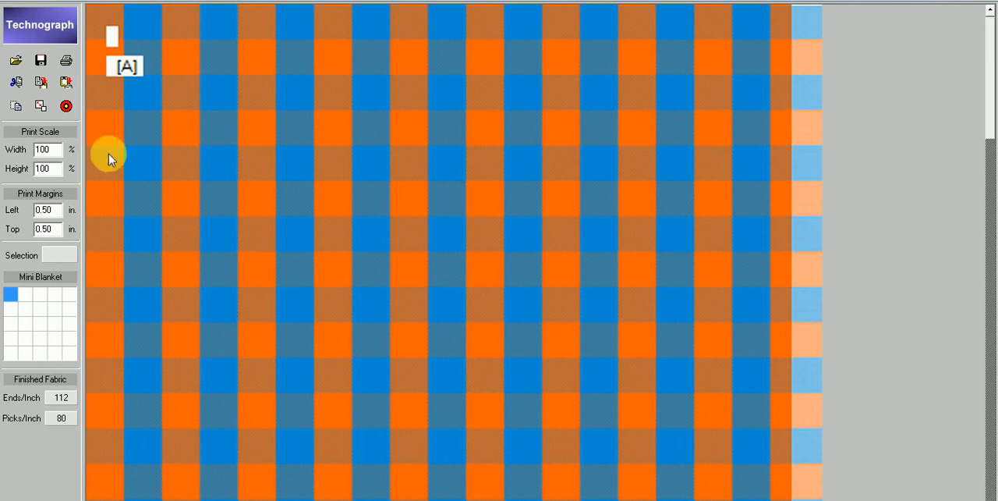
{"action": "left_click", "coordinate": [65, 105]}
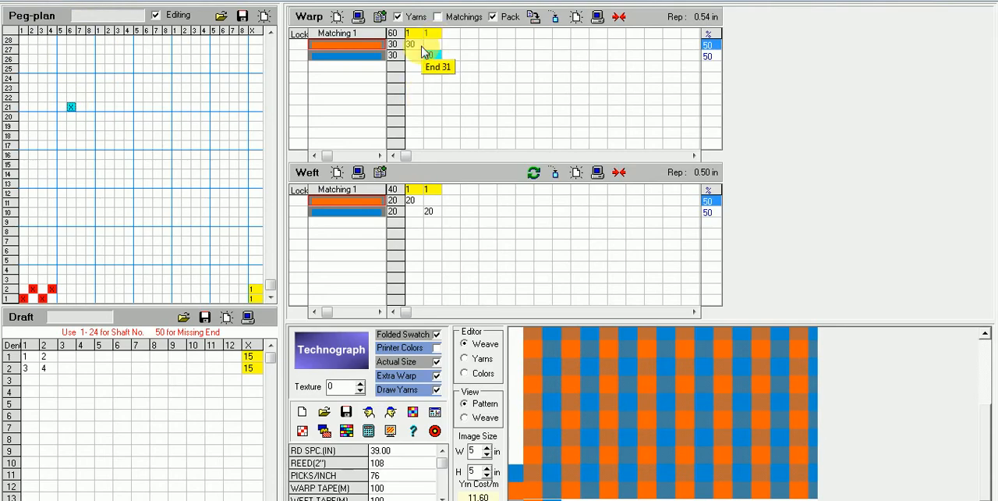
Step: Set the orange weft yarn to 40 picks and preview the resulting fabric
{"action": "left_click", "coordinate": [415, 200]}
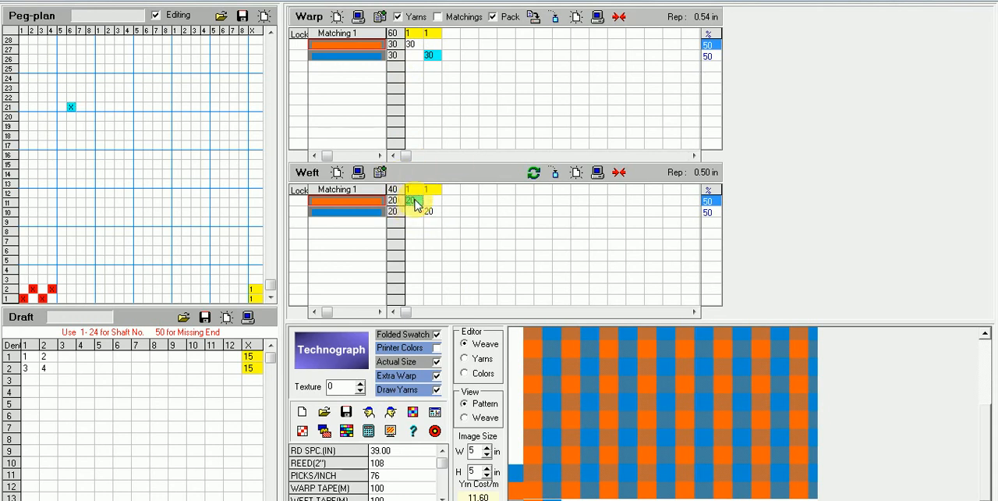
{"action": "type", "text": "4"}
{"action": "key", "text": "Return"}
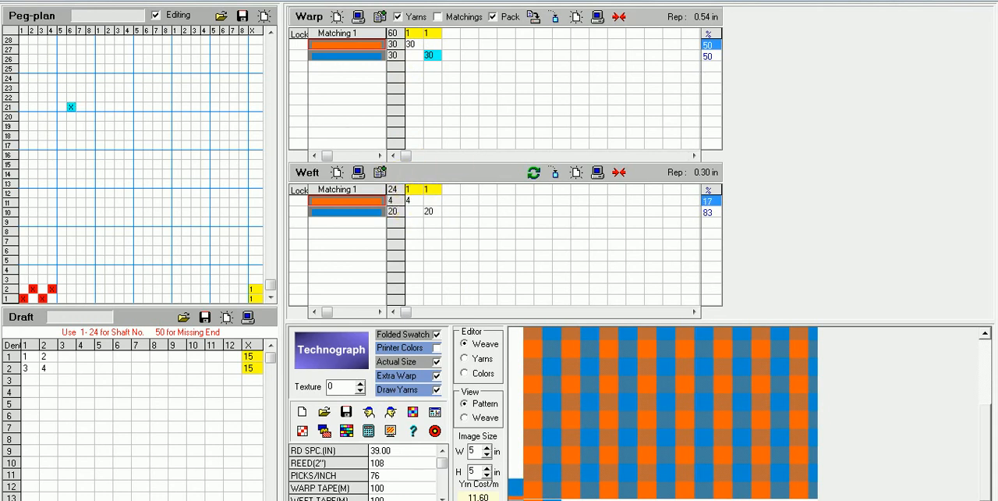
{"action": "type", "text": "0"}
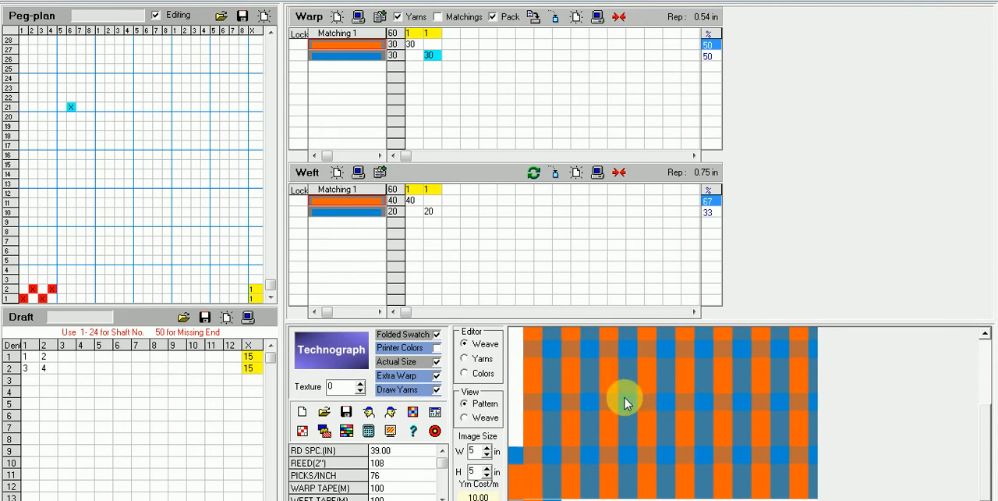
{"action": "left_click", "coordinate": [370, 412]}
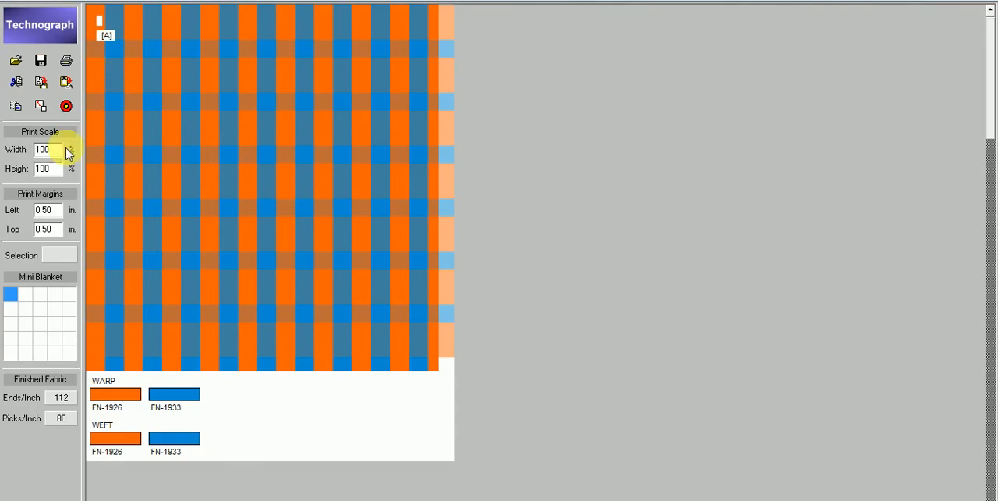
Step: Set the orange warp yarn to 60 ends, preview the resulting fabric, and return to the design editor
{"action": "left_click", "coordinate": [68, 106]}
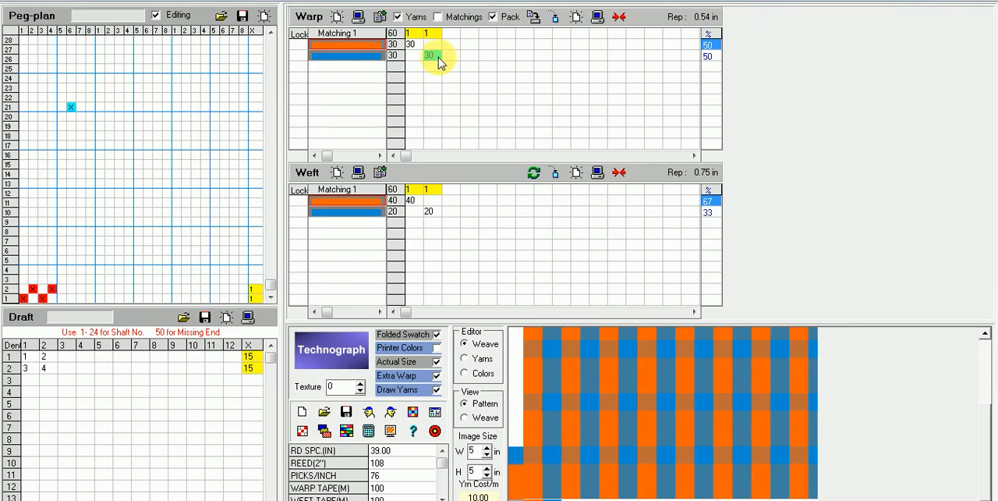
{"action": "left_click", "coordinate": [413, 45]}
{"action": "type", "text": "6"}
{"action": "key", "text": "Return"}
{"action": "left_click", "coordinate": [771, 434]}
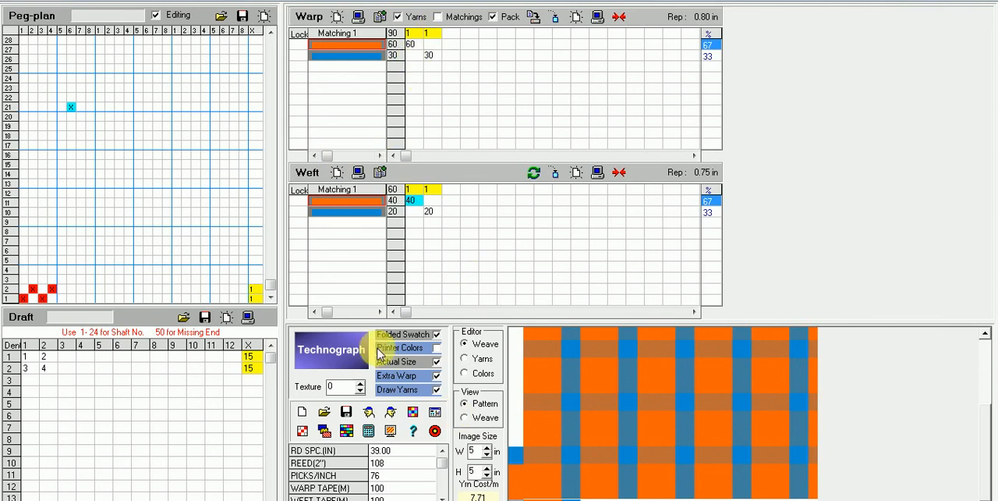
{"action": "left_click", "coordinate": [369, 412]}
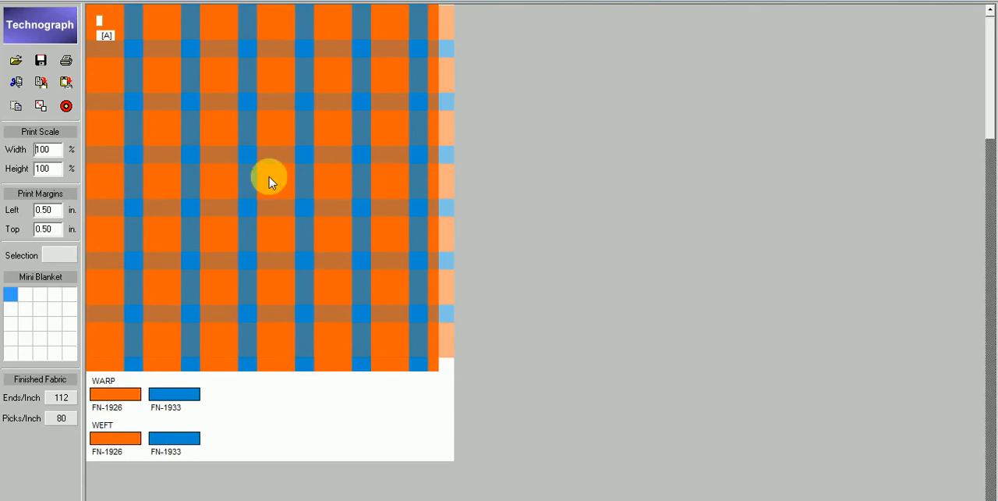
{"action": "left_click", "coordinate": [67, 106]}
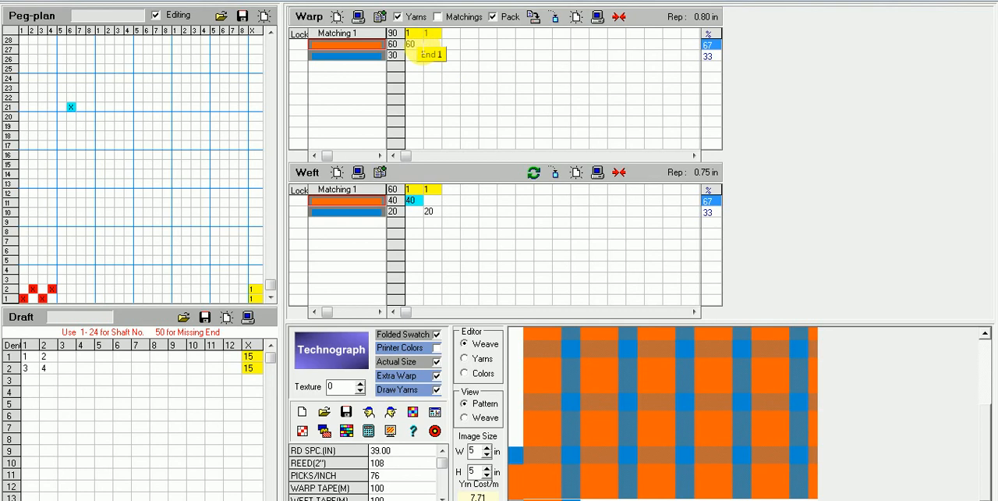
Step: Set the orange warp yarn to 30 ends and the orange weft yarn to 20 picks, and refresh the swatch
{"action": "left_click", "coordinate": [421, 47]}
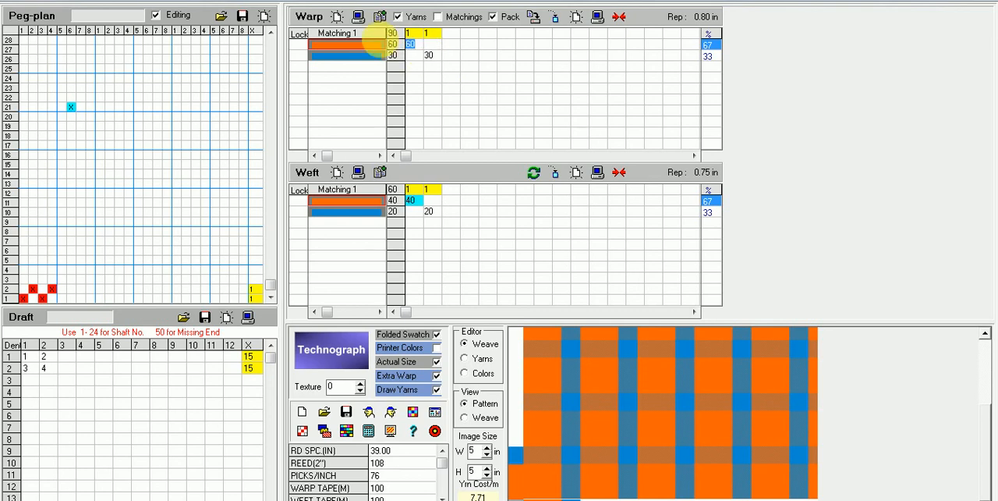
{"action": "type", "text": "30"}
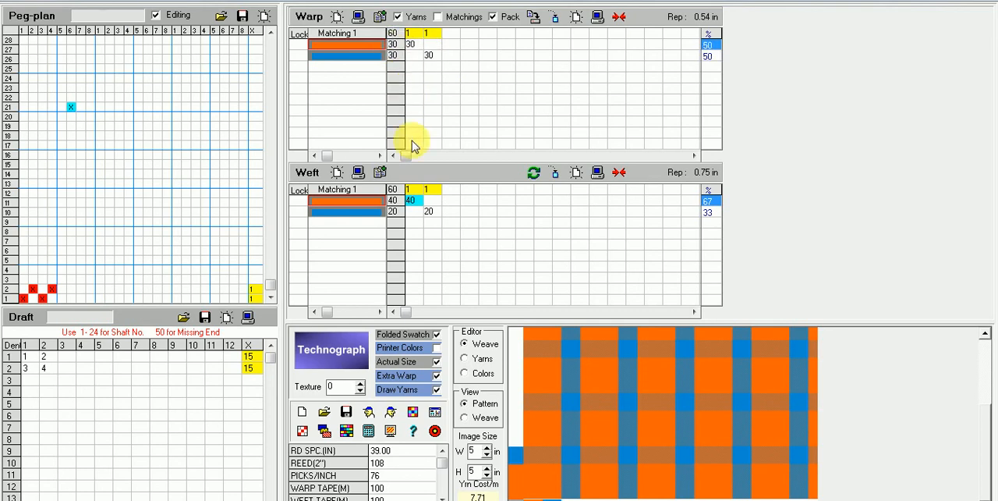
{"action": "left_click", "coordinate": [419, 200]}
{"action": "type", "text": "20"}
{"action": "key", "text": "Return"}
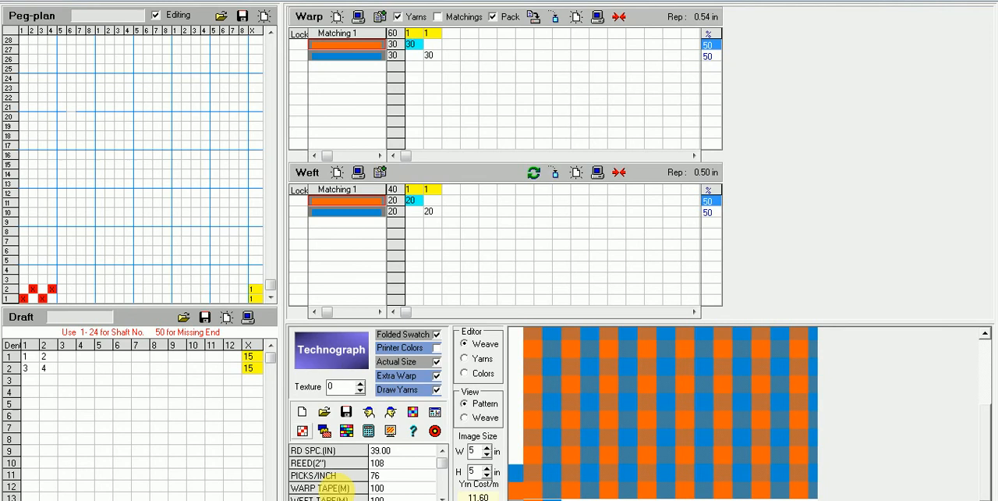
Step: Save the design as 003 in the tx folder, basing the file name on the existing design 002
{"action": "left_click", "coordinate": [348, 412]}
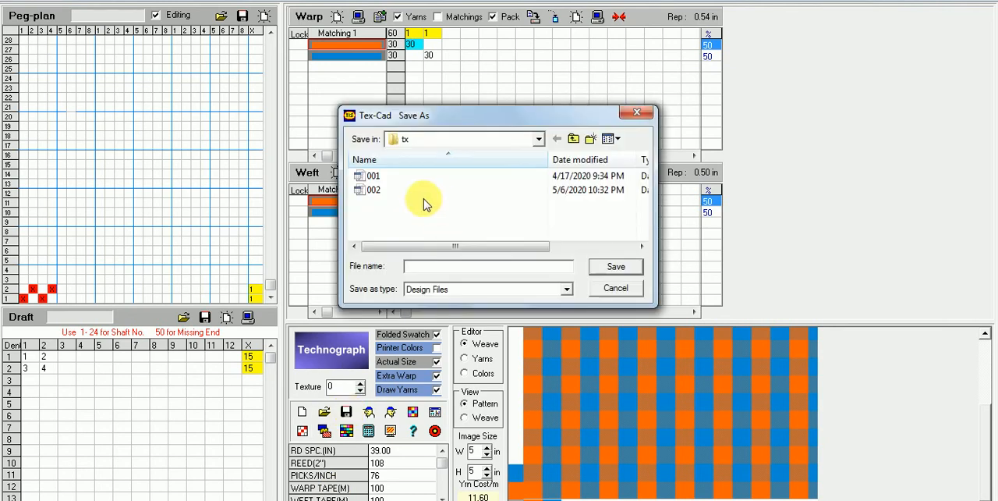
{"action": "left_click", "coordinate": [361, 193]}
{"action": "left_click", "coordinate": [432, 269]}
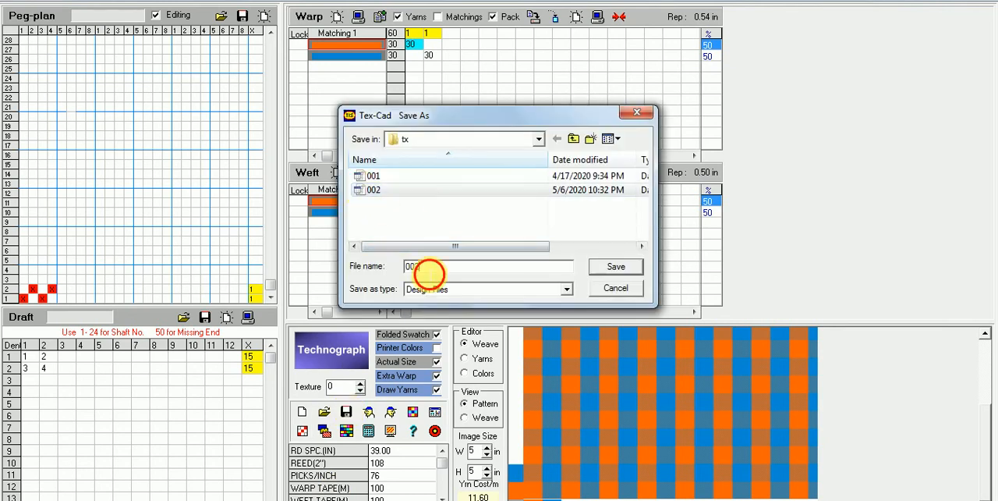
{"action": "key", "text": "BackSpace"}
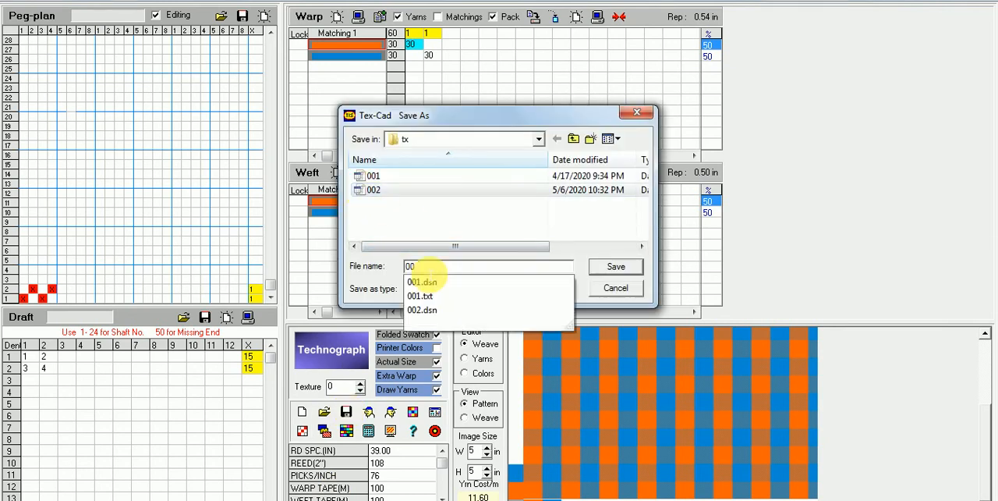
{"action": "type", "text": "3"}
{"action": "left_click", "coordinate": [616, 266]}
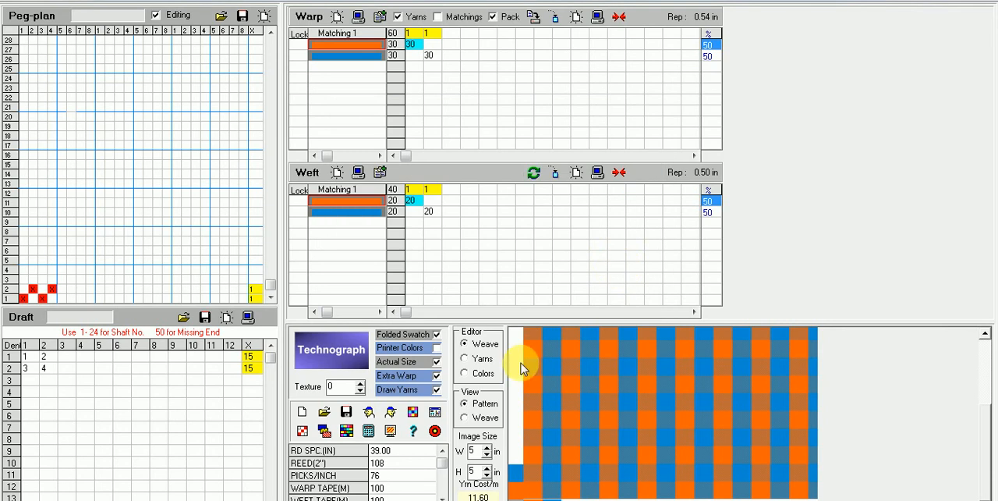
Step: Generate the design card without creating a text file, examine its yarn weights and patterns, and return to the editor
{"action": "left_click", "coordinate": [437, 415]}
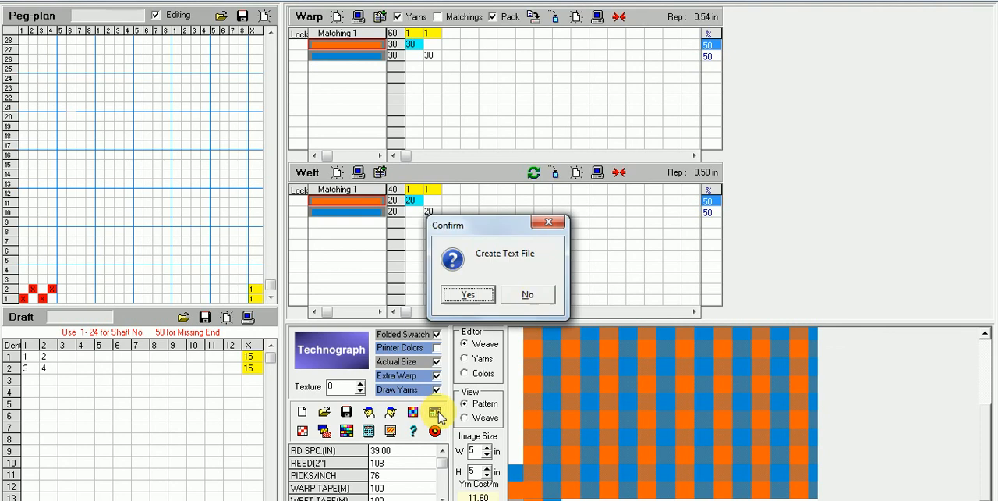
{"action": "left_click", "coordinate": [535, 294]}
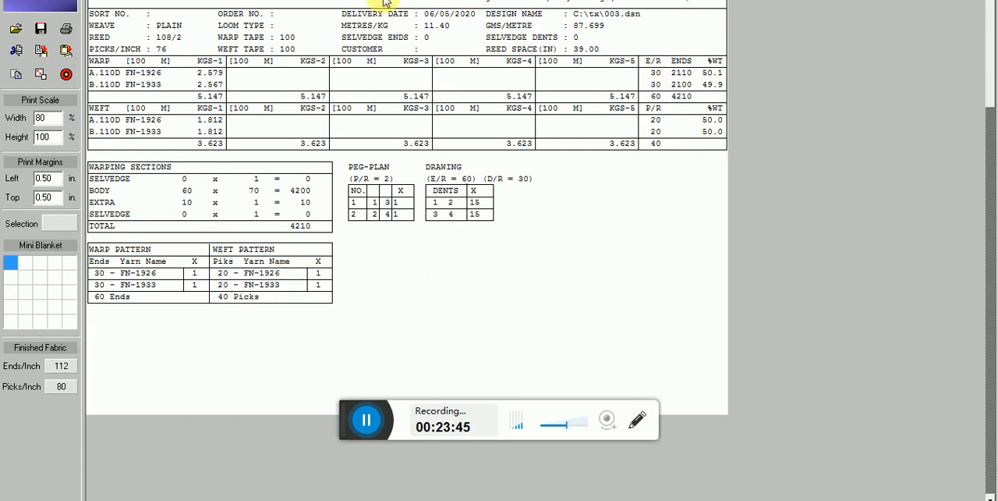
{"action": "left_click", "coordinate": [67, 75]}
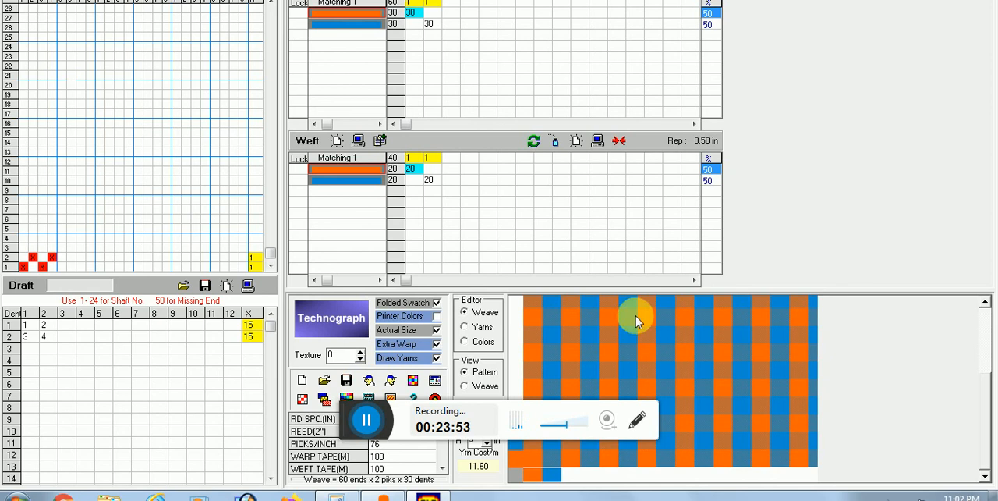
Step: Open the cloth costing sheet, move it clear of the swatch, review its rate and cost fields, and close it
{"action": "left_click", "coordinate": [345, 382]}
{"action": "left_click", "coordinate": [447, 336]}
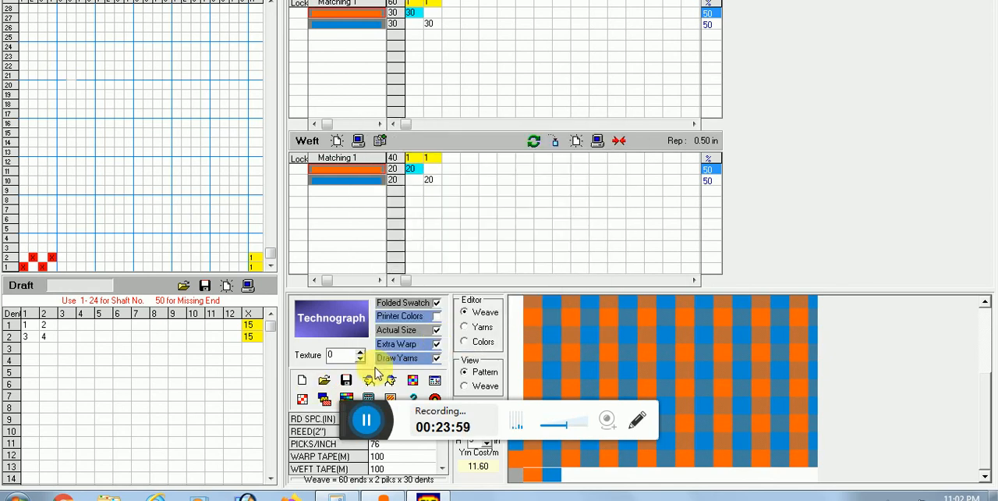
{"action": "left_click", "coordinate": [346, 398]}
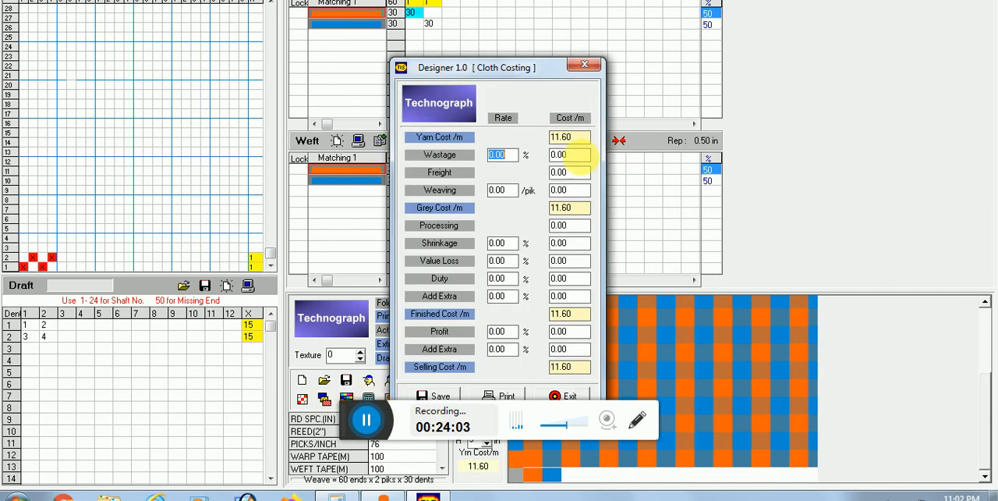
{"action": "left_click_drag", "start_coordinate": [536, 68], "coordinate": [290, 47]}
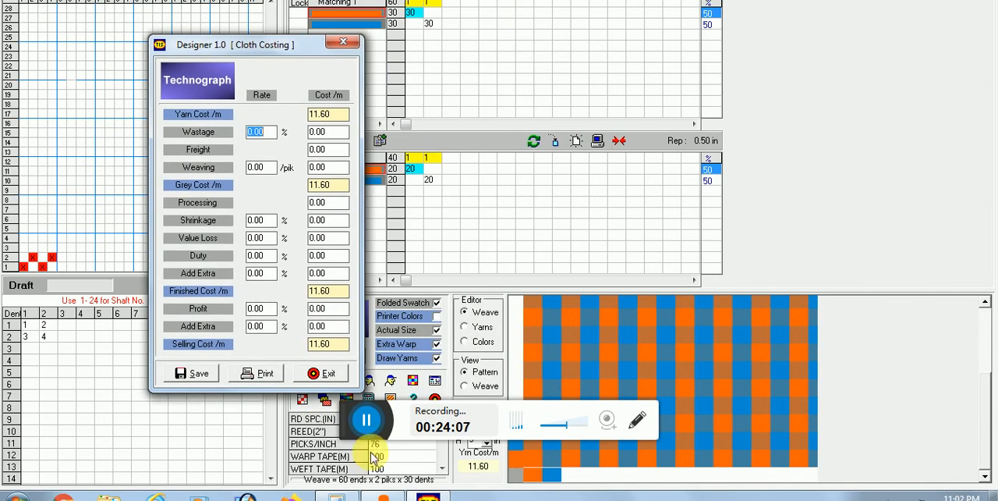
{"action": "left_click", "coordinate": [369, 418]}
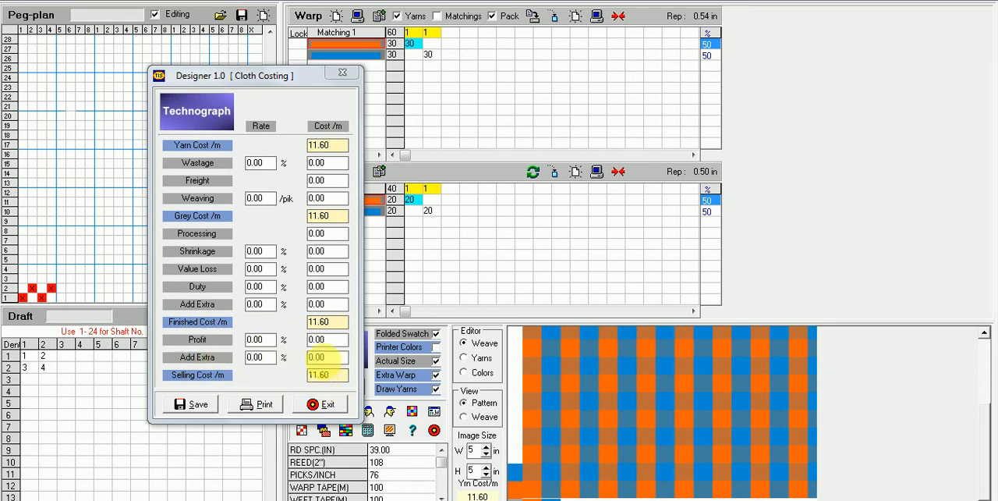
{"action": "left_click", "coordinate": [318, 405]}
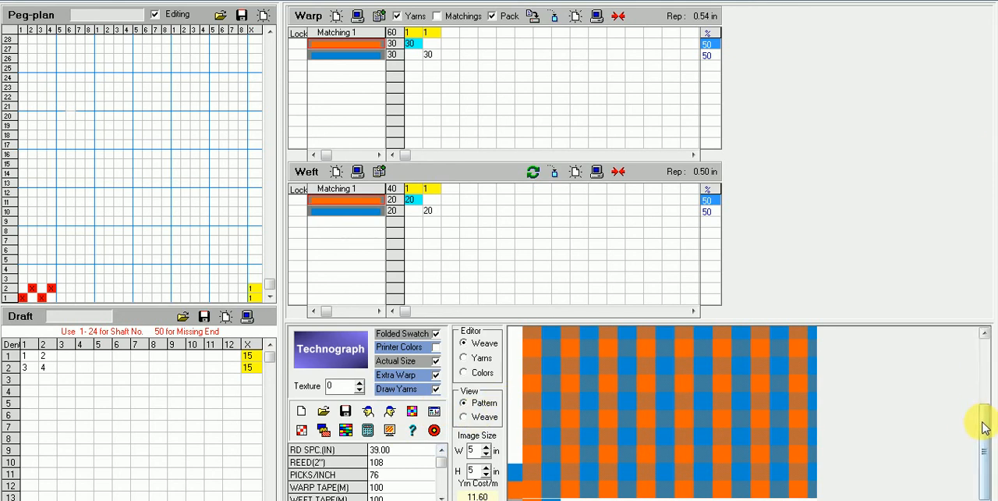
Step: Check the tx folder for saved peg-plan files without loading one
{"action": "left_click_drag", "start_coordinate": [981, 423], "coordinate": [984, 343]}
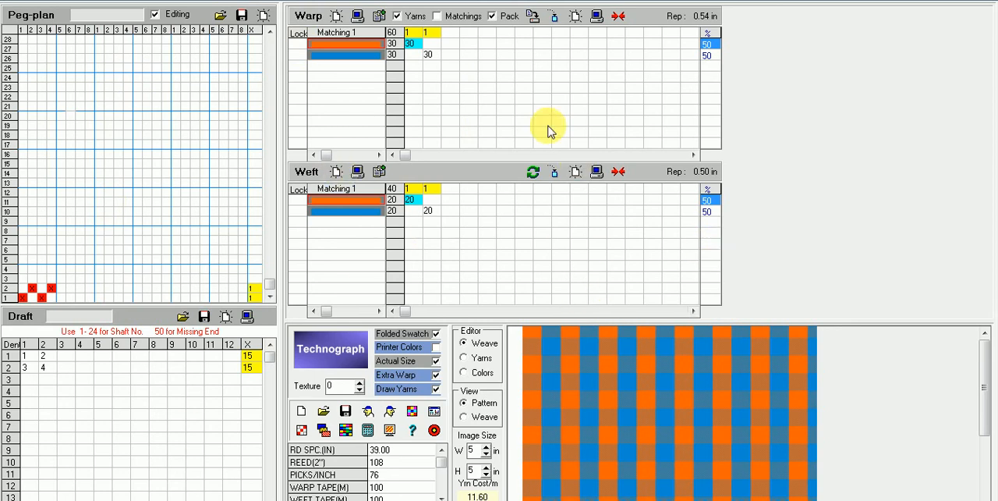
{"action": "left_click", "coordinate": [219, 16]}
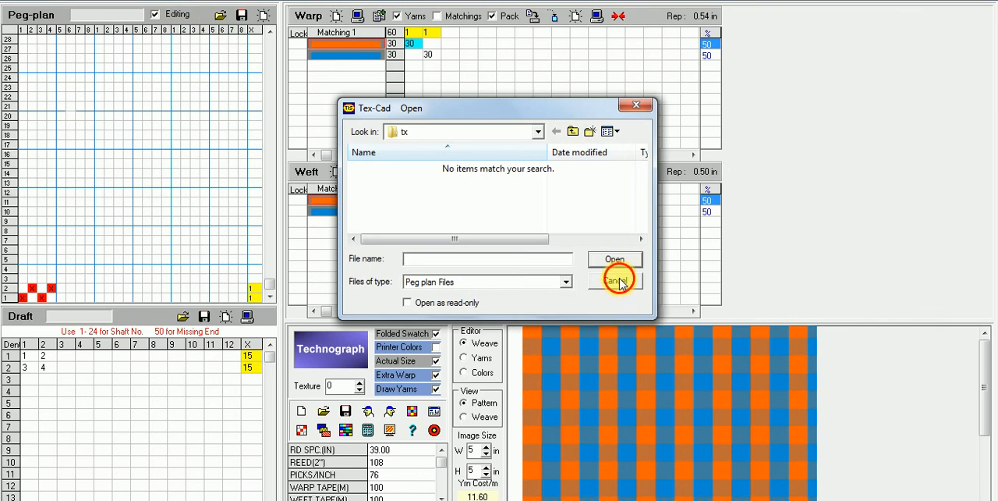
{"action": "left_click", "coordinate": [623, 279]}
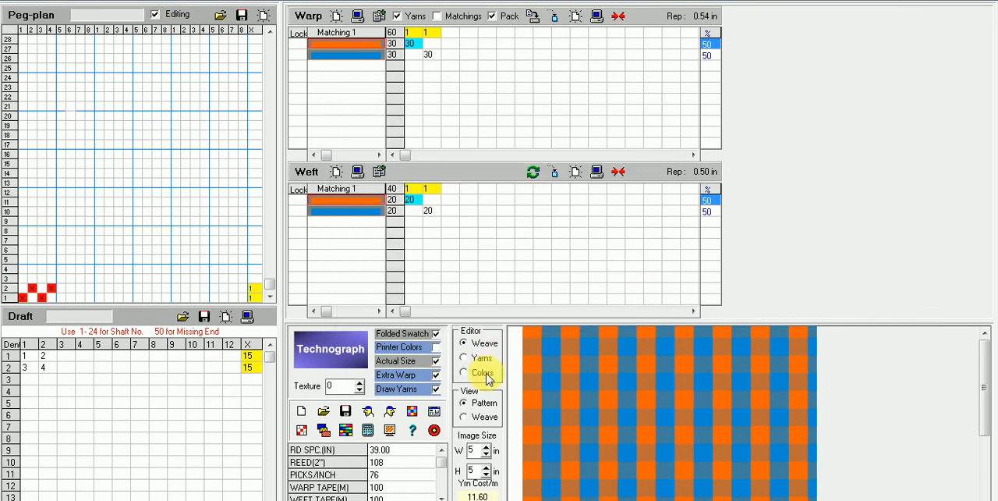